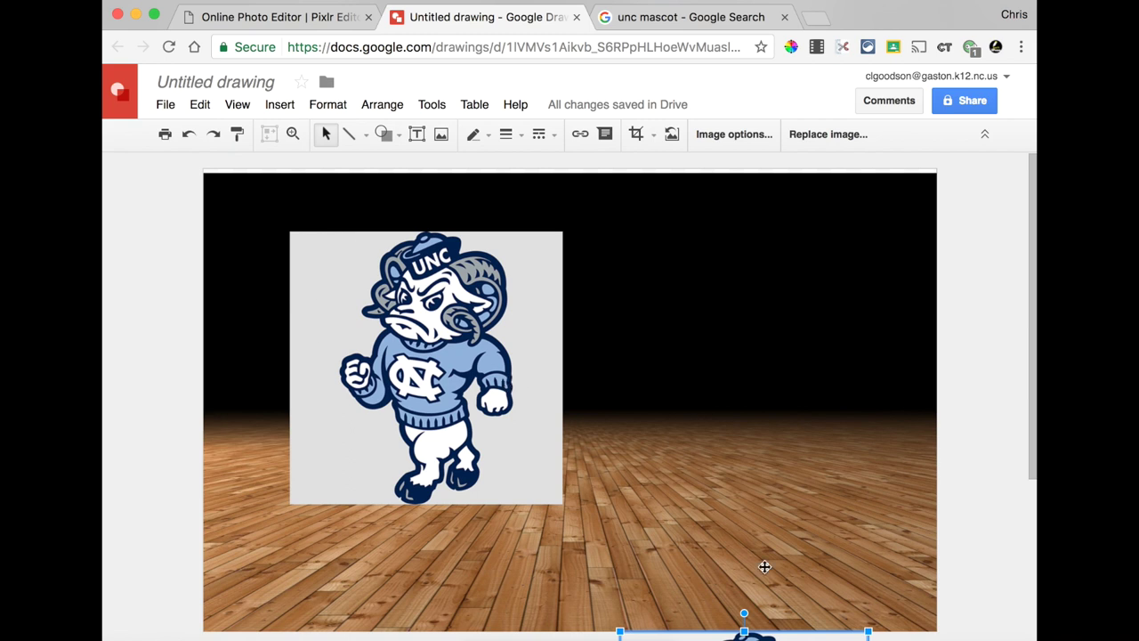
Move the transparent mascot up onto the court beside the grey-boxed original and nudge it into place
drag(761, 634, 770, 254)
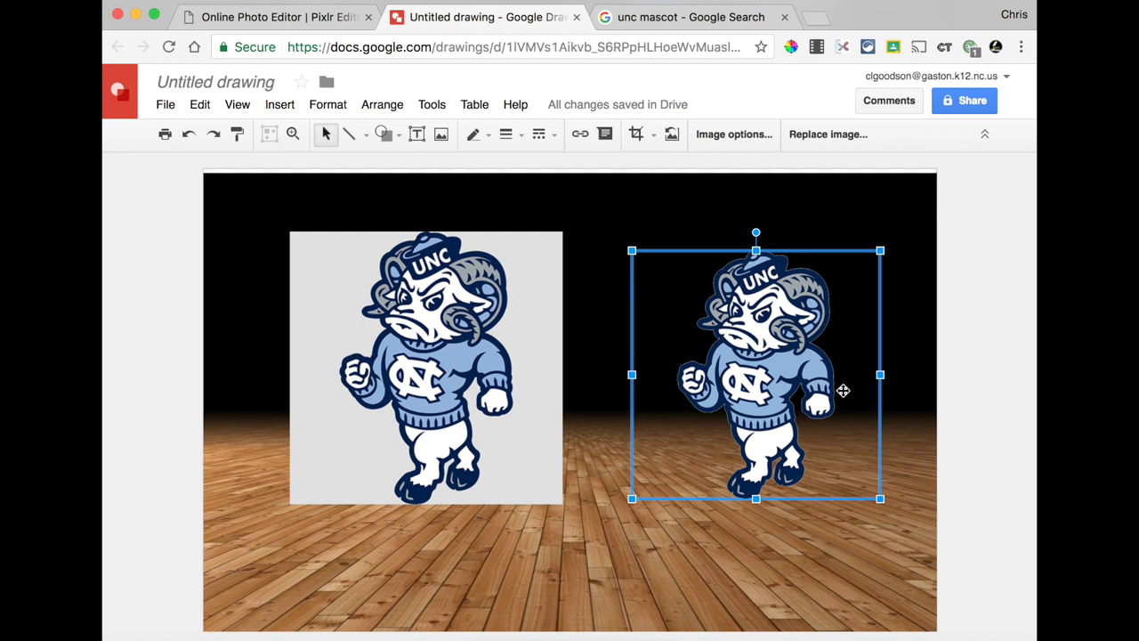
click(407, 380)
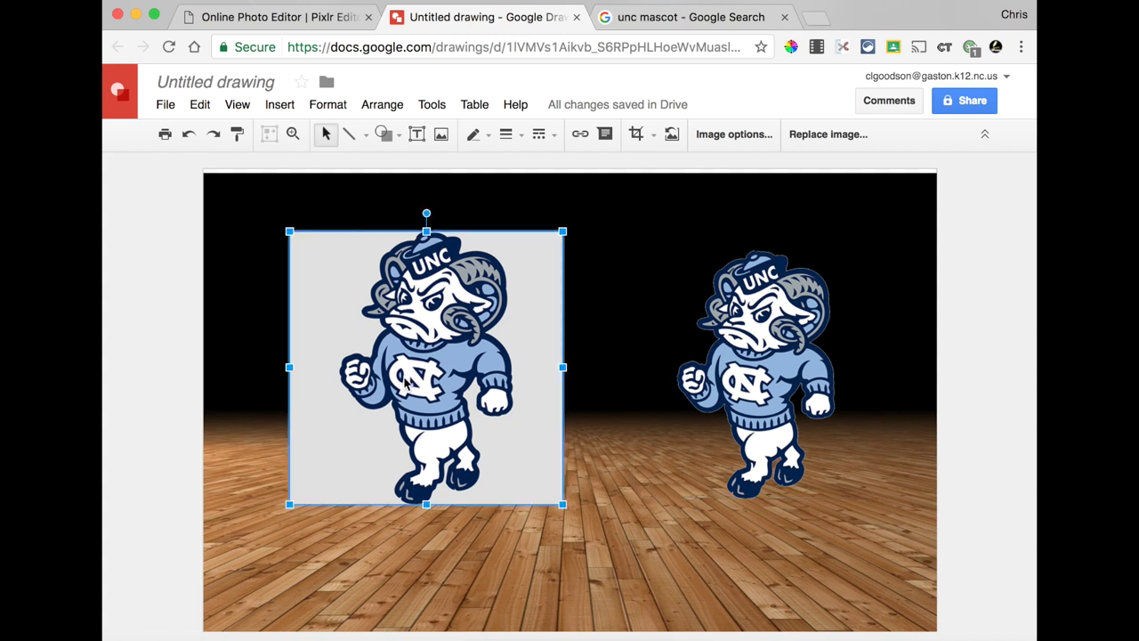
click(715, 359)
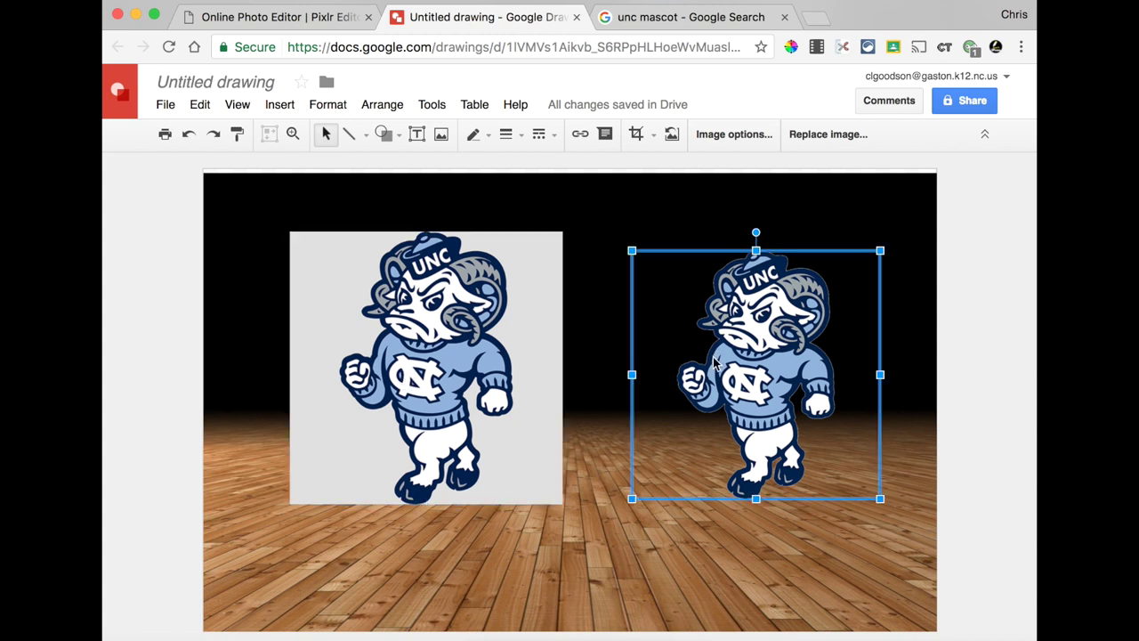
drag(767, 390, 740, 372)
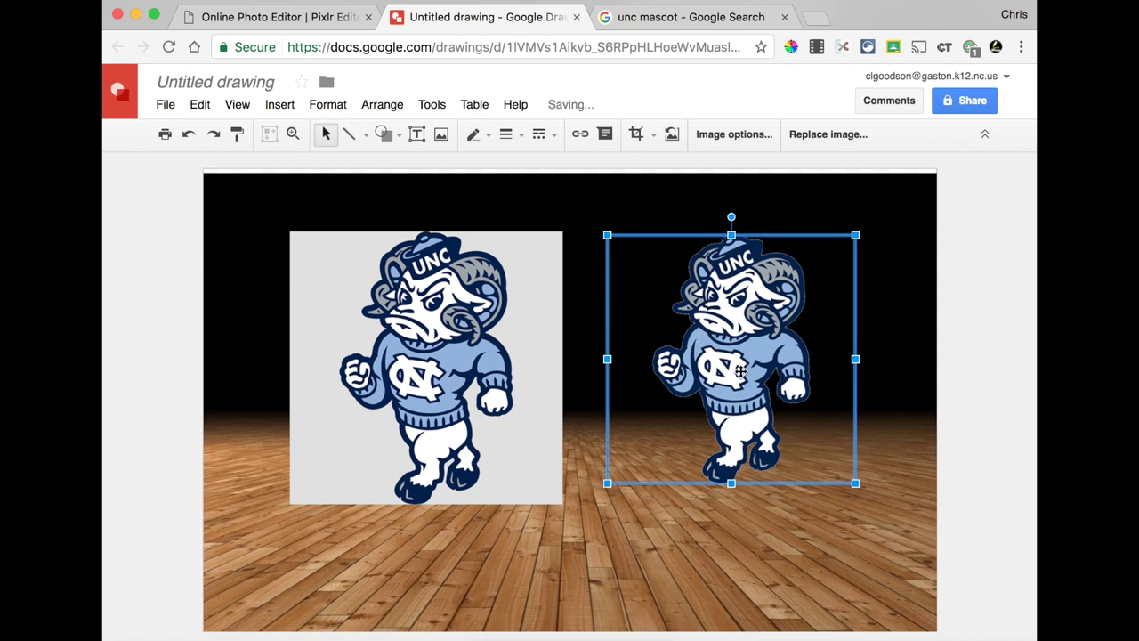
click(686, 22)
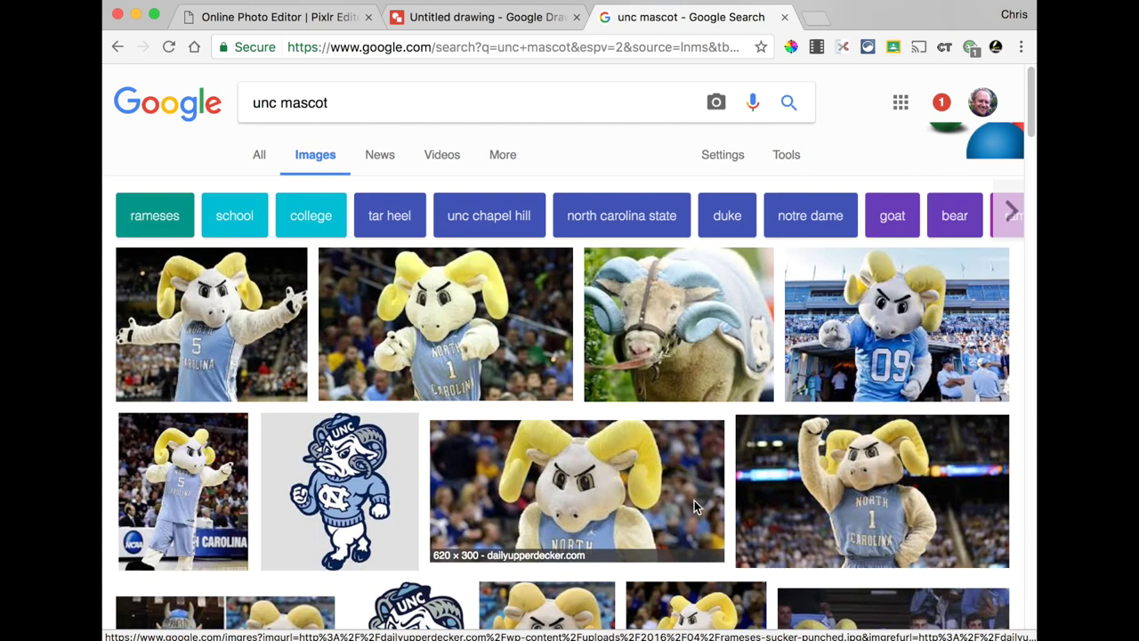
Preview the cartoon UNC ram logo and open its full-size image in a new tab
click(339, 490)
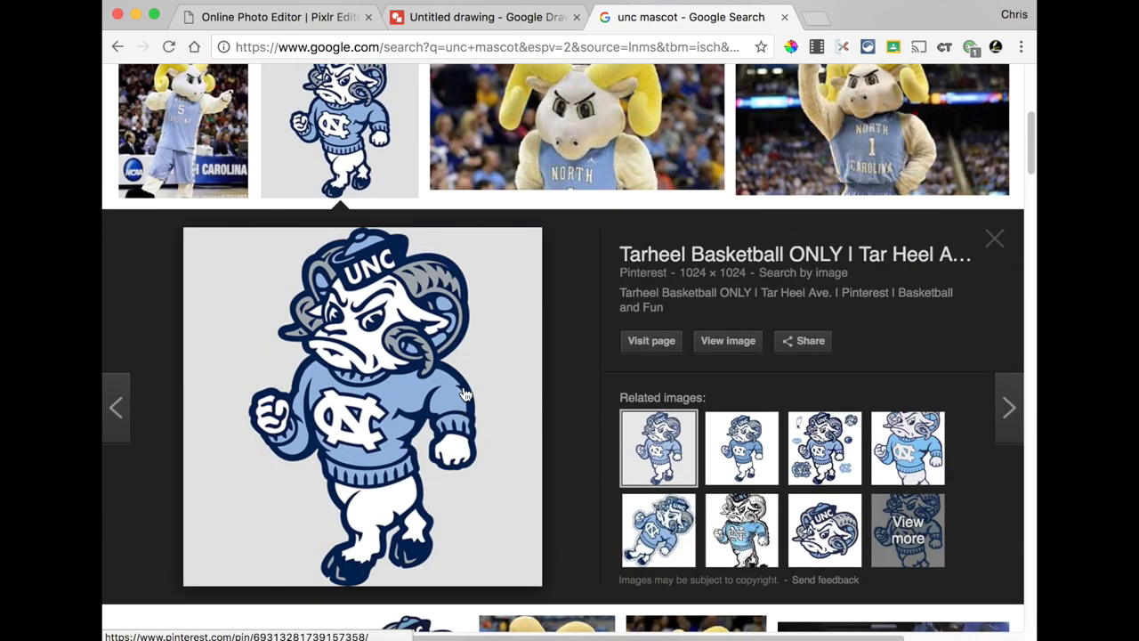
right_click(436, 340)
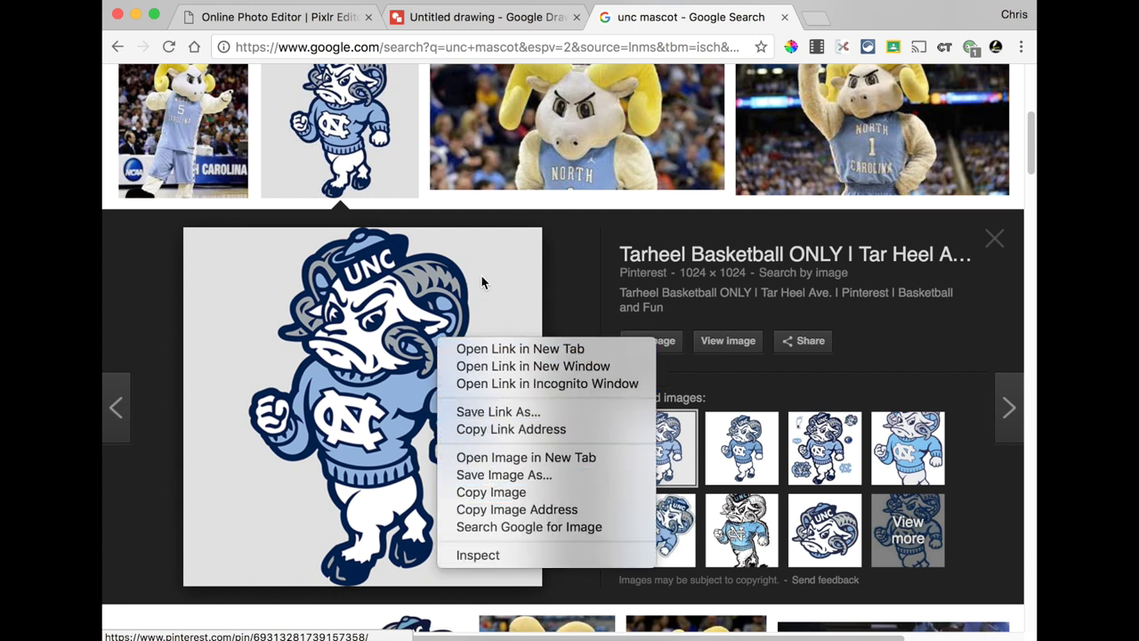
click(527, 225)
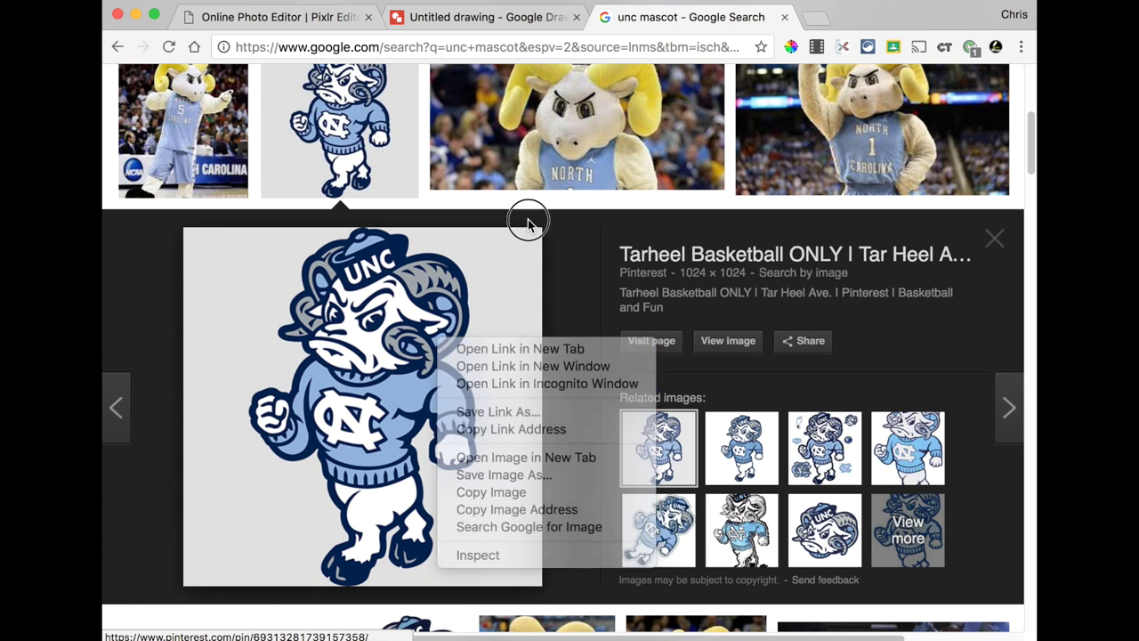
click(722, 347)
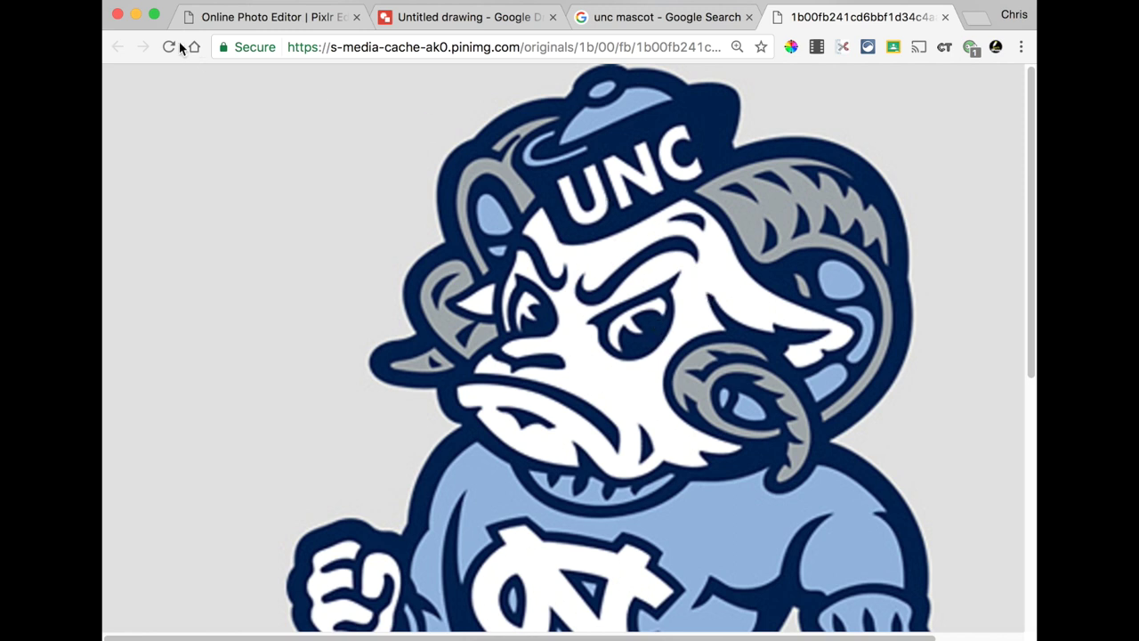
click(241, 18)
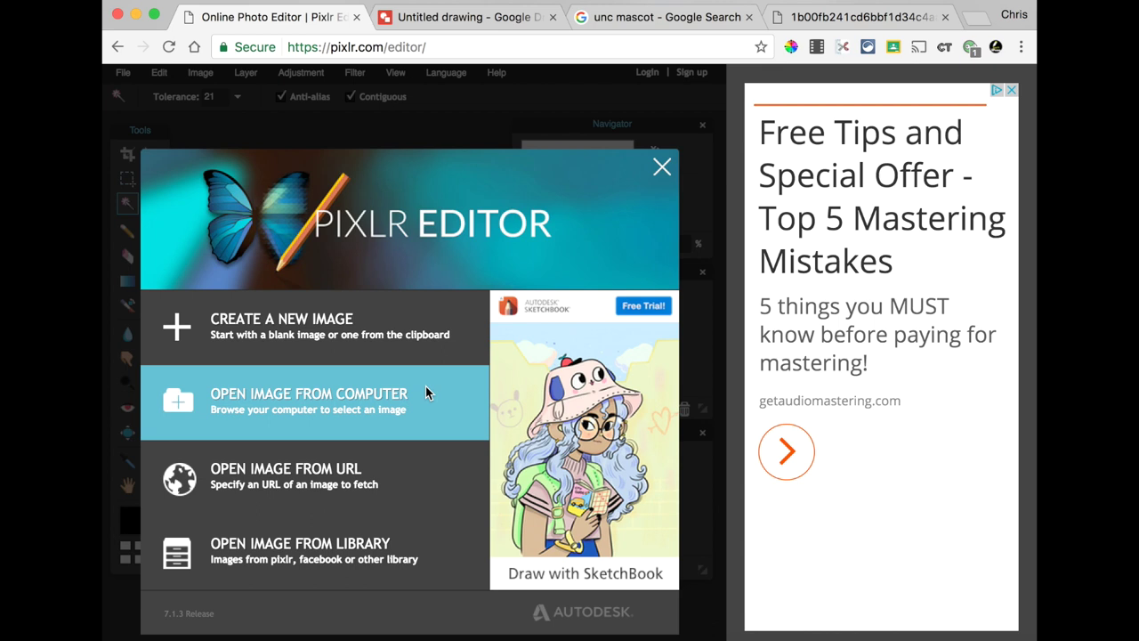
Copy the full-size mascot image's web address from the address bar
click(798, 24)
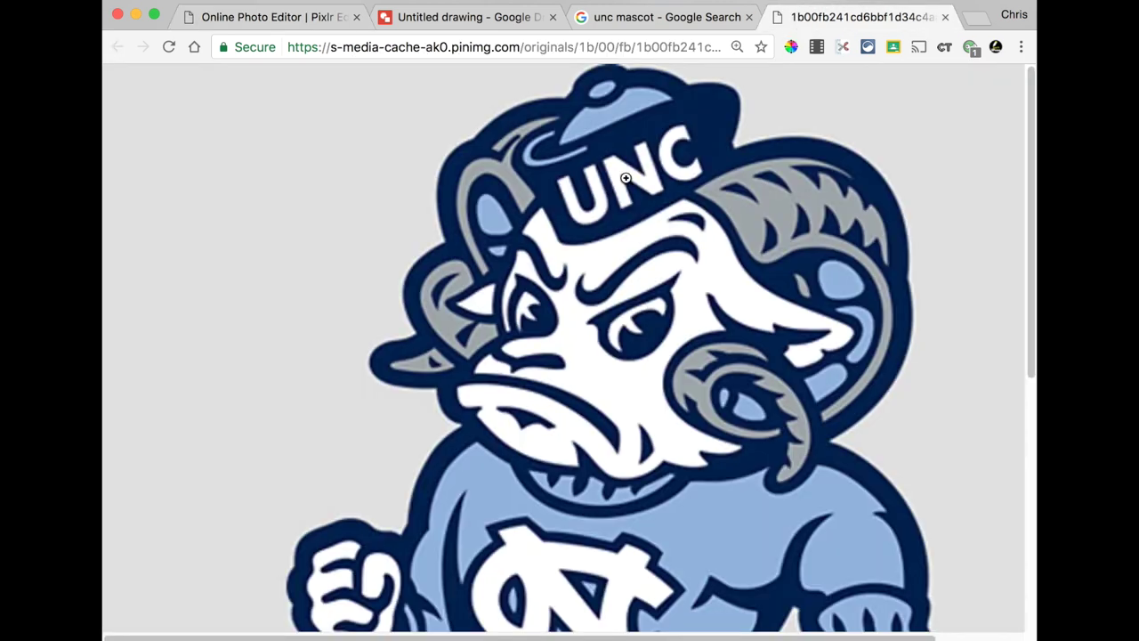
double_click(569, 50)
triple_click(351, 48)
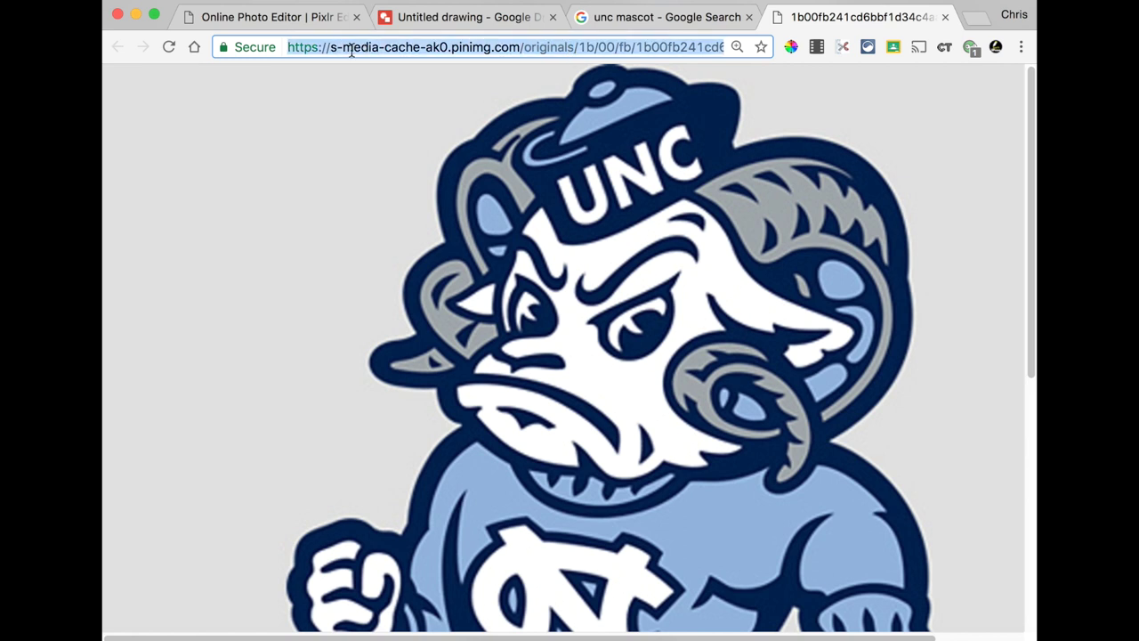
right_click(351, 50)
click(370, 77)
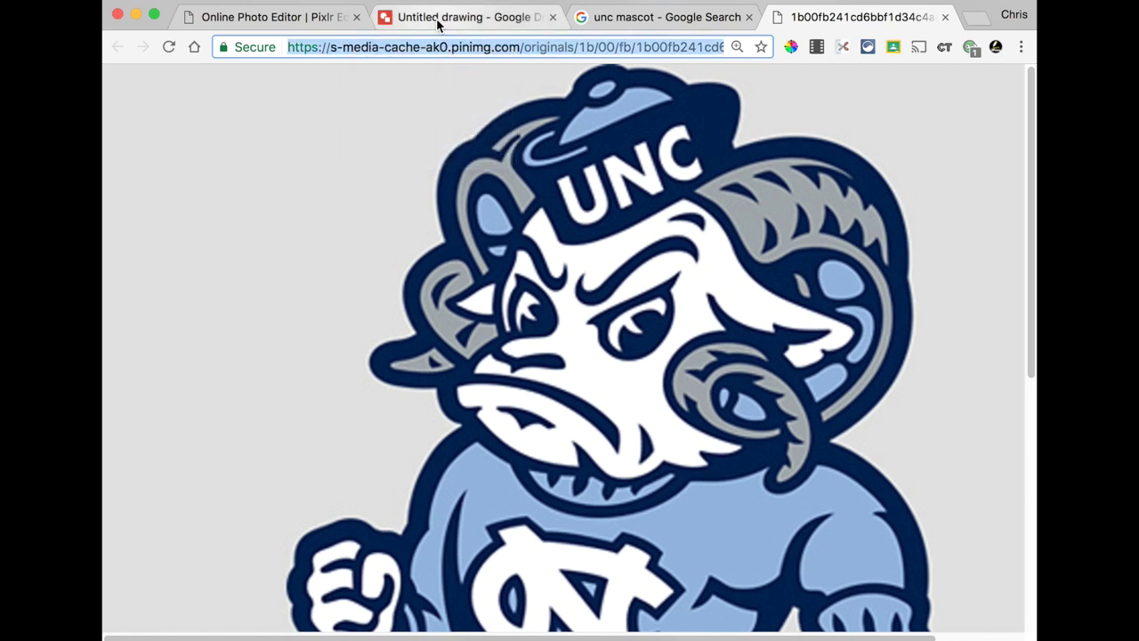
click(278, 18)
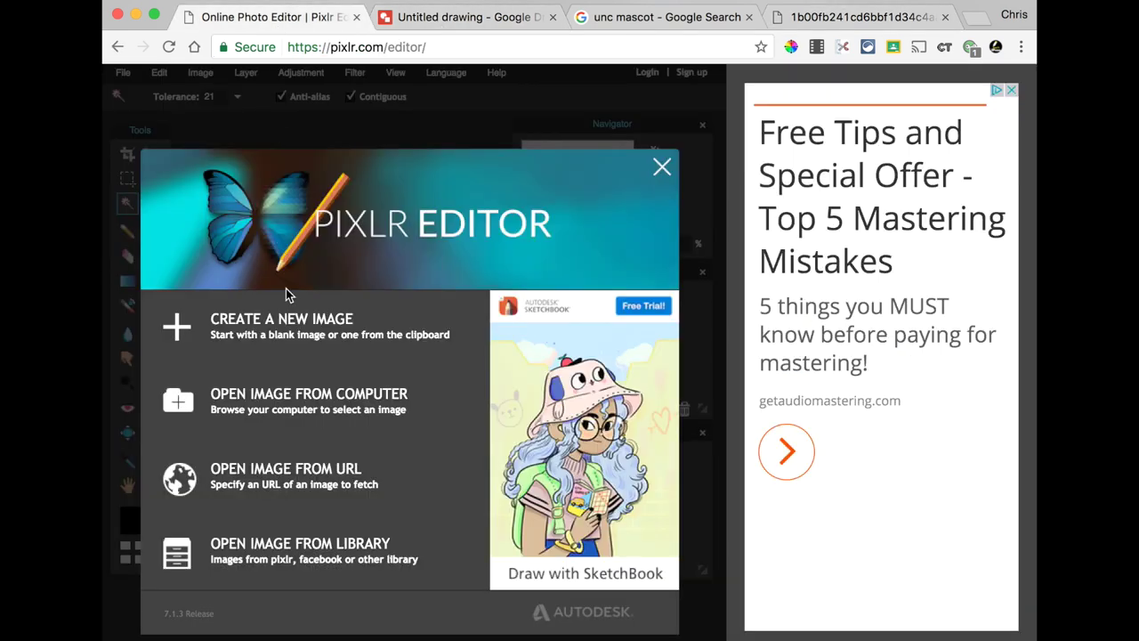
click(311, 497)
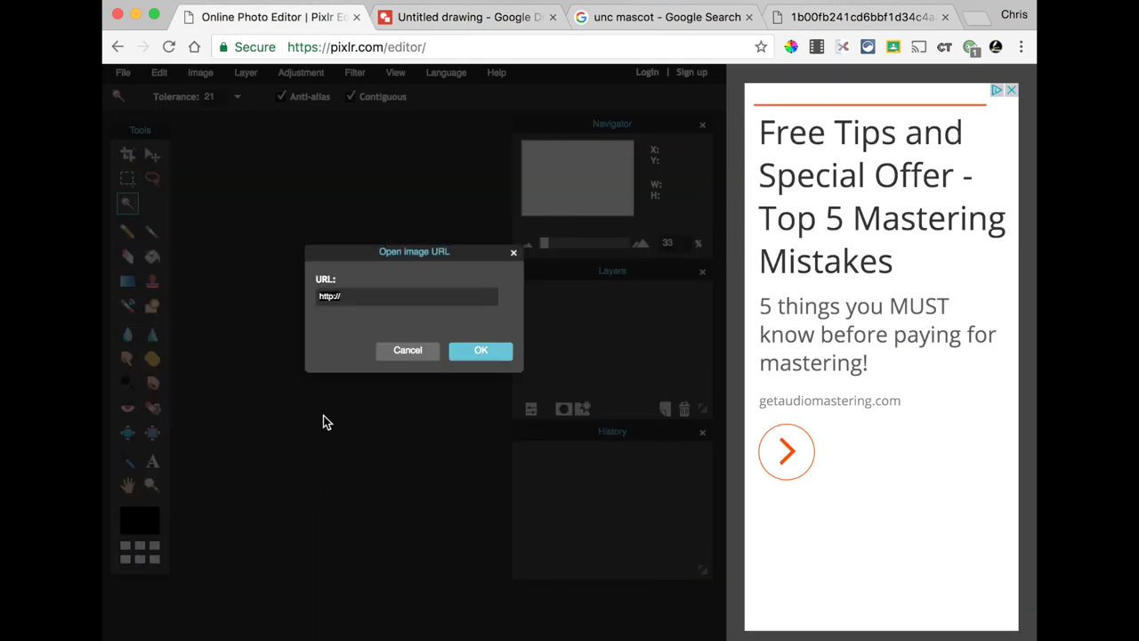
click(358, 293)
click(273, 281)
double_click(363, 295)
key(BackSpace)
right_click(348, 297)
click(376, 342)
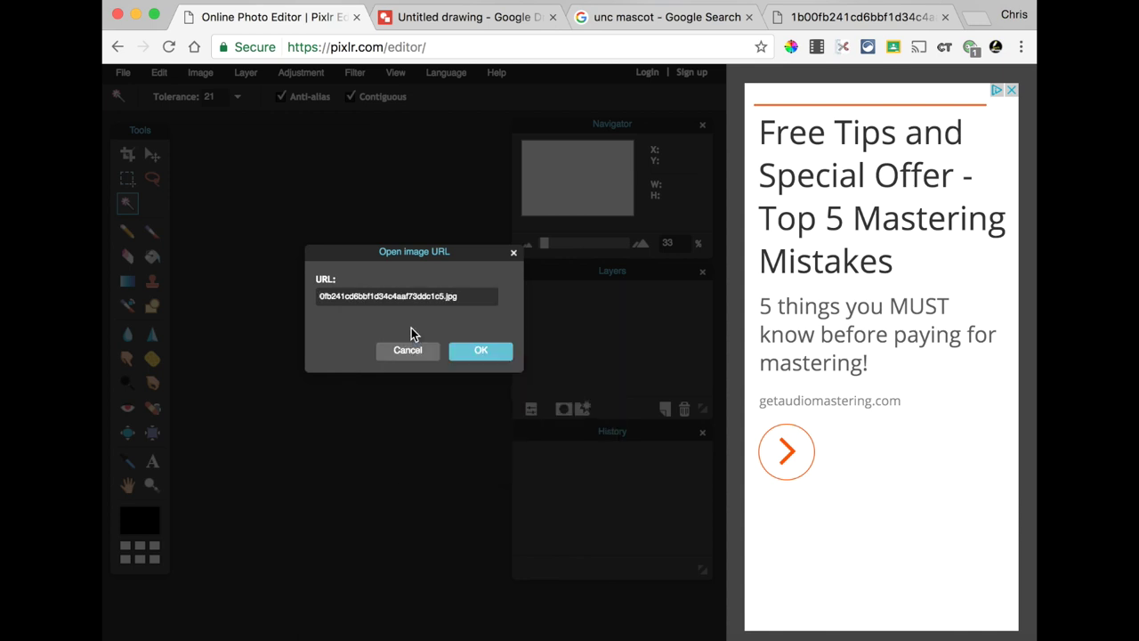
click(480, 350)
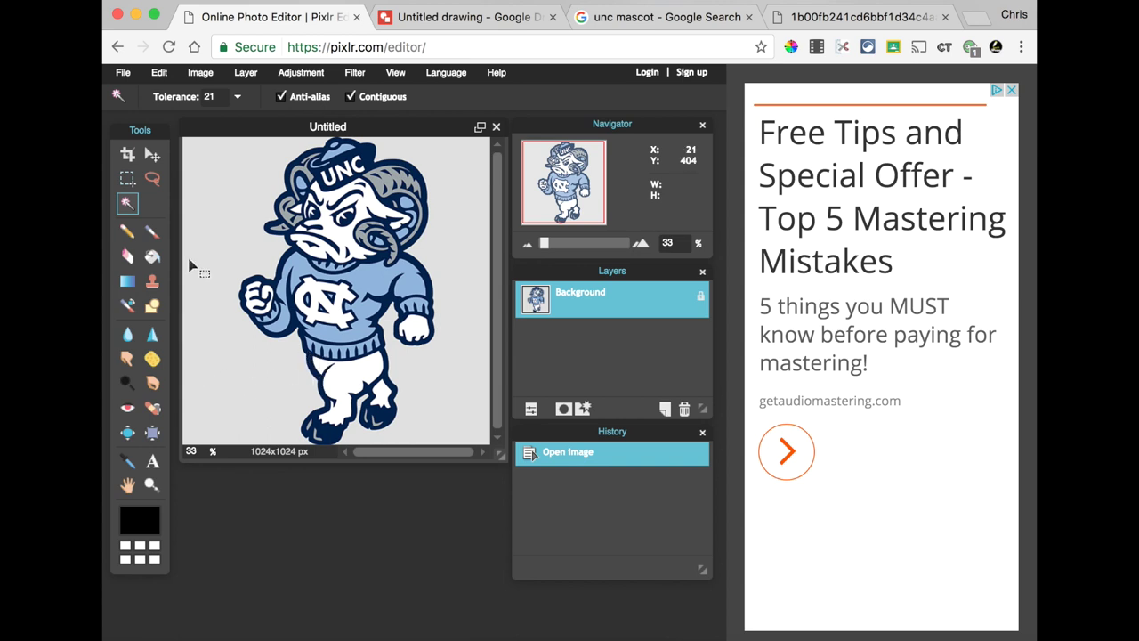
click(128, 179)
drag(197, 175, 248, 225)
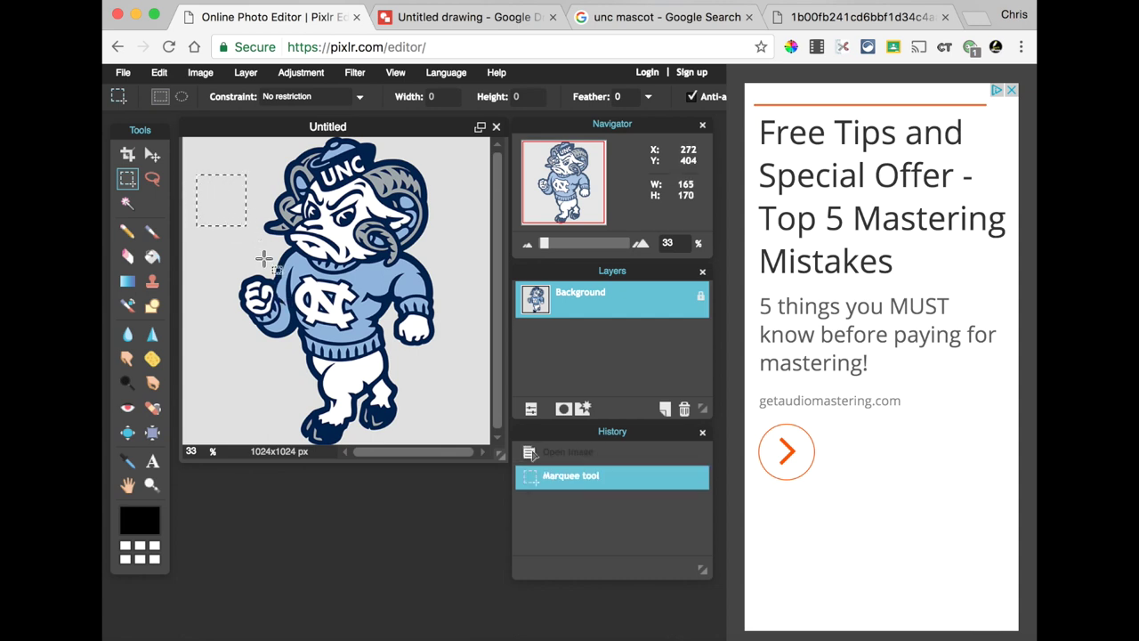
key(Delete)
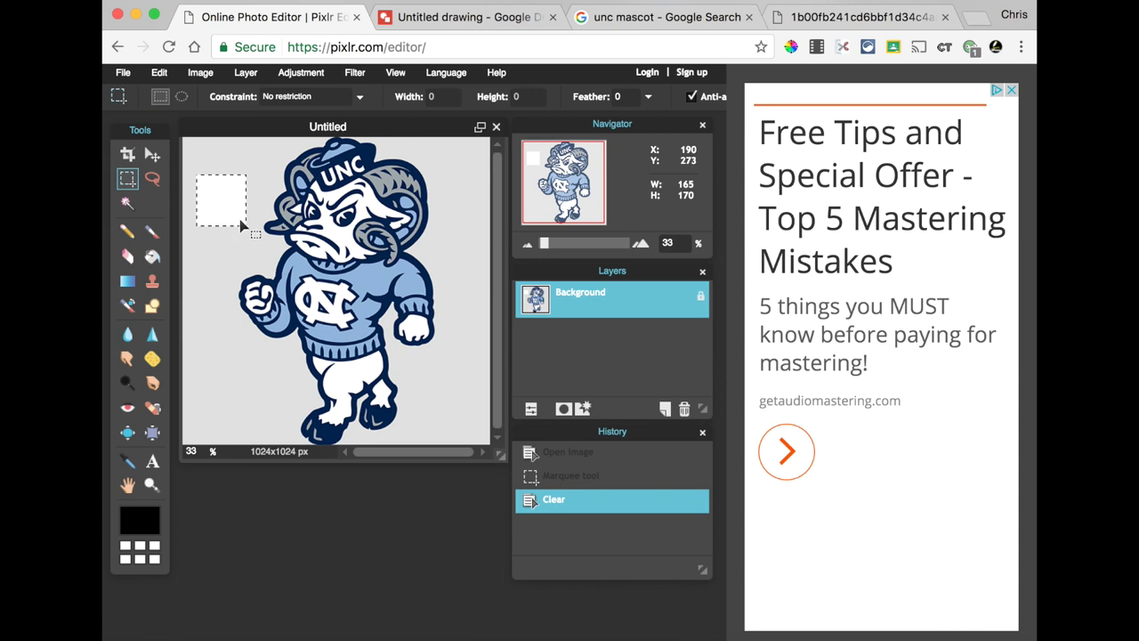
key(ctrl+z)
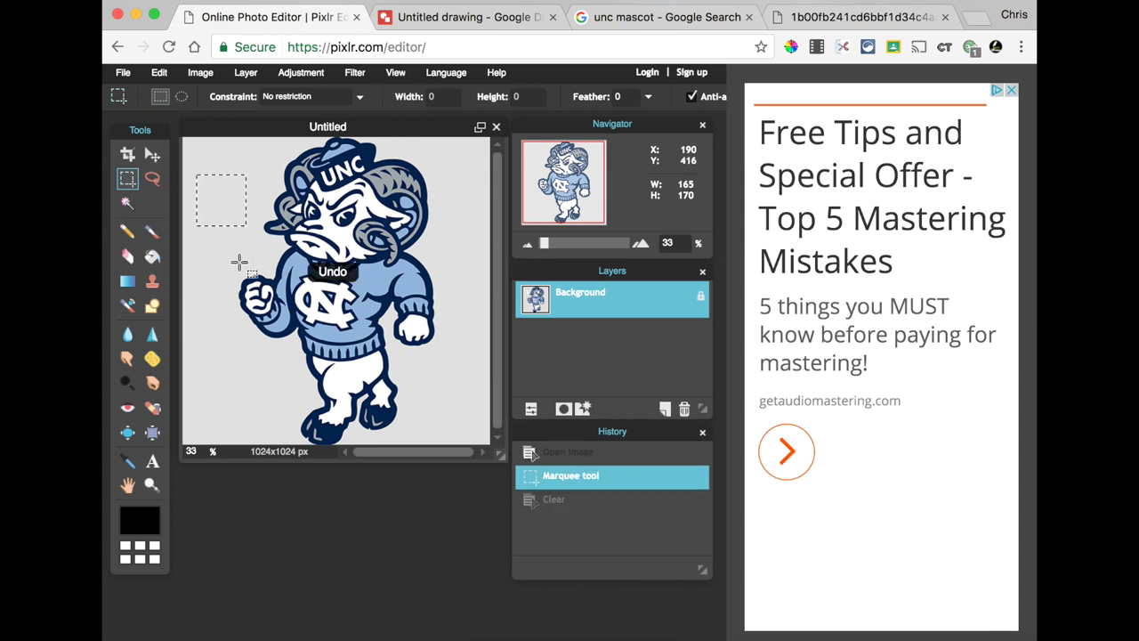
click(201, 238)
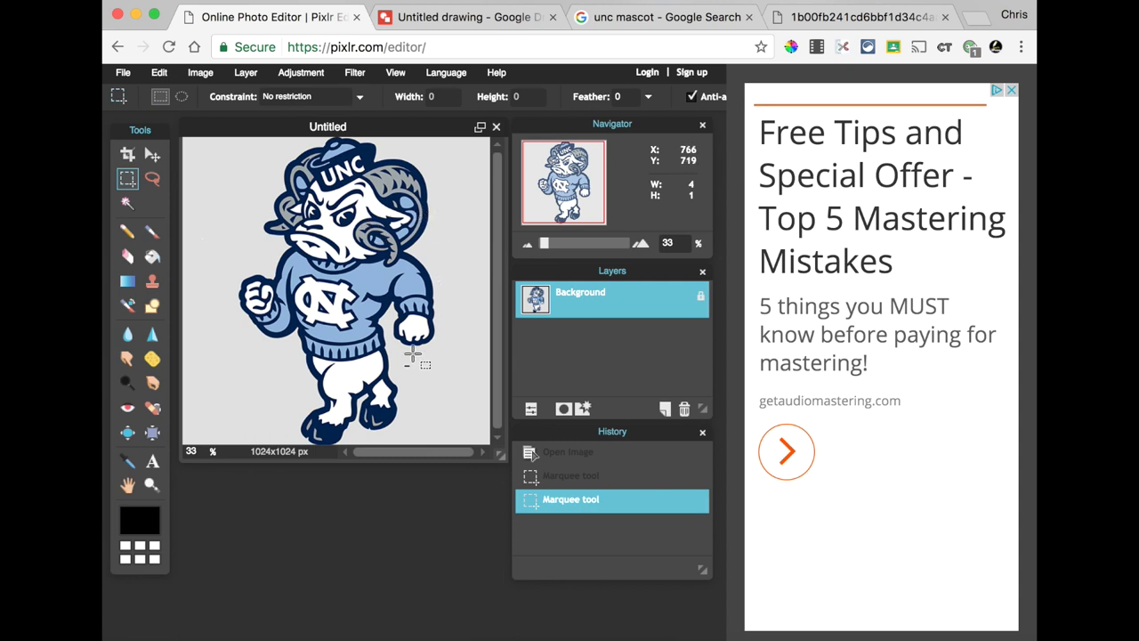
key(super+a)
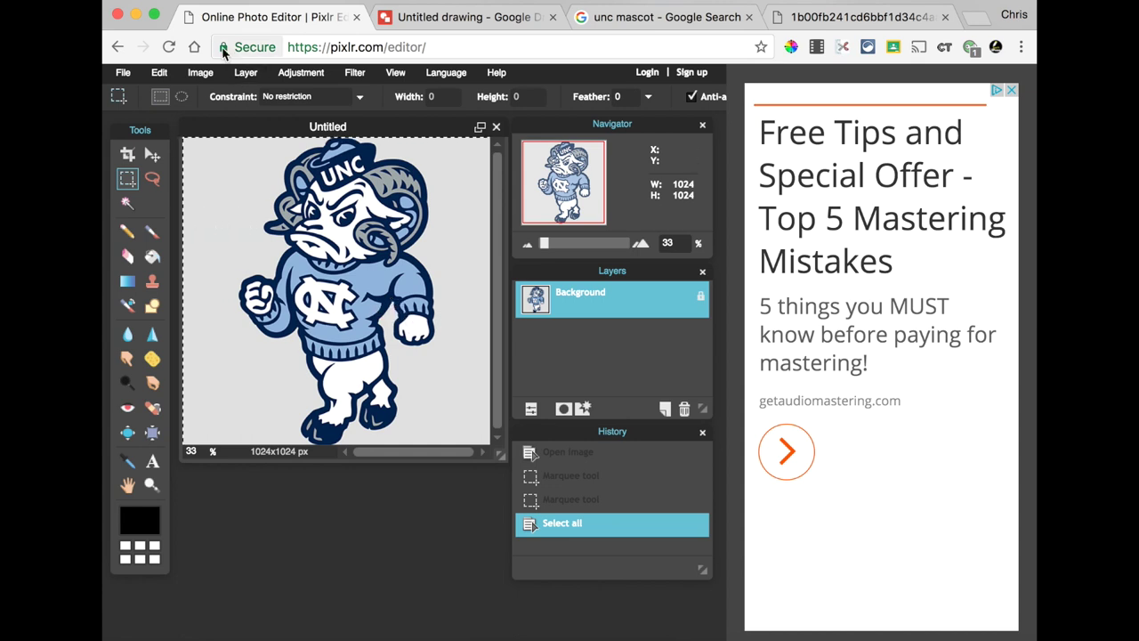
Copy the whole 1024x1024 mascot image using Edit > Copy and Ctrl+C
click(160, 72)
click(160, 149)
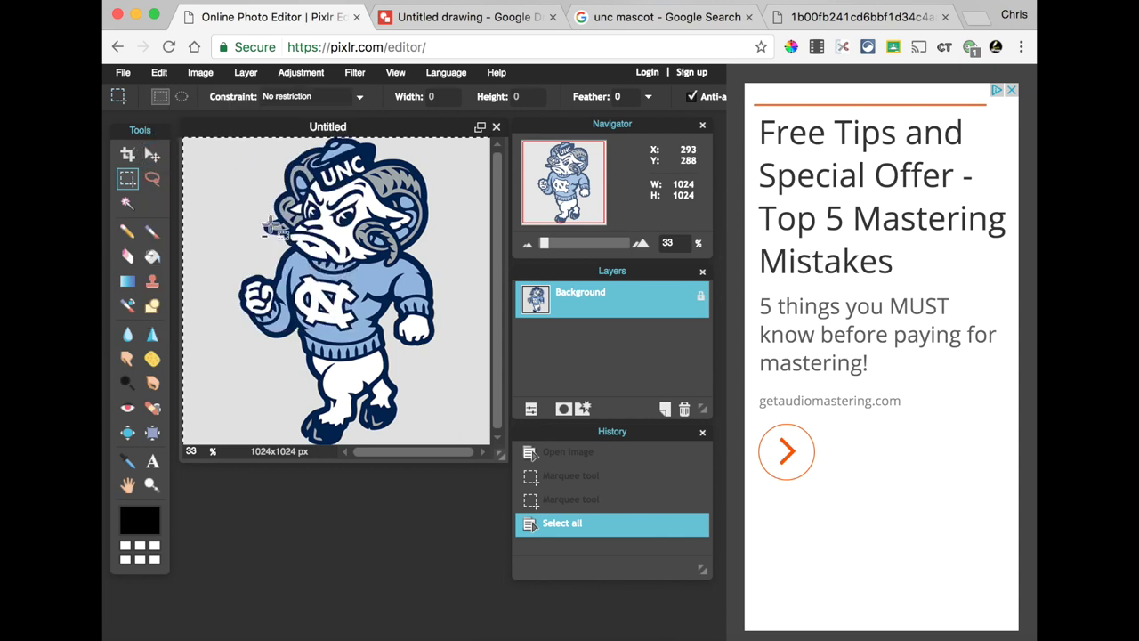
key(ctrl+c)
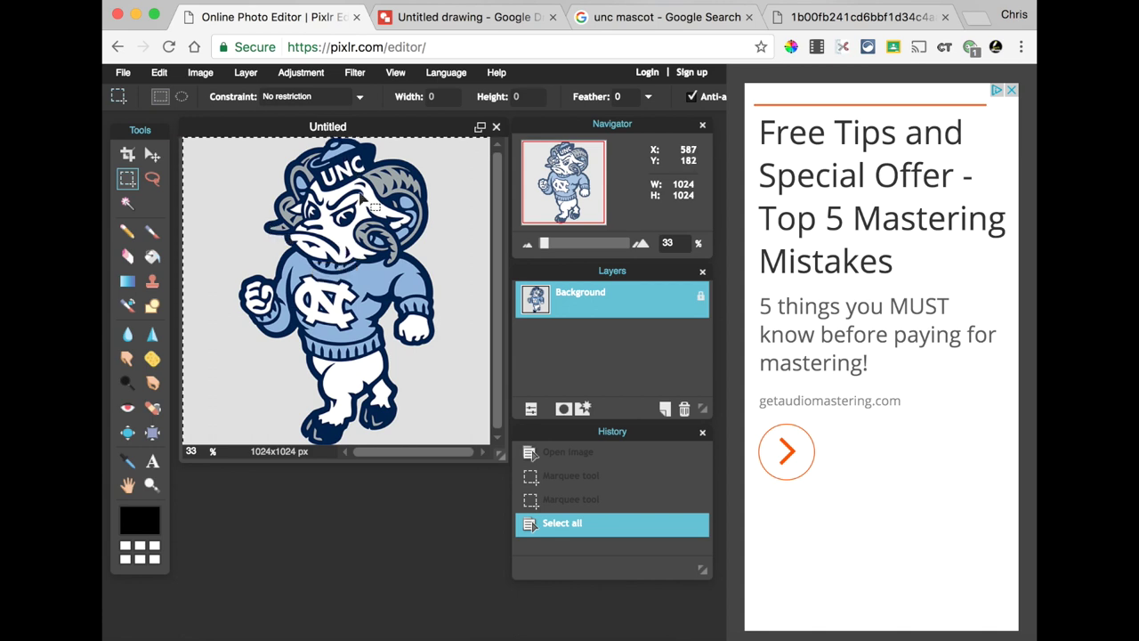
Create a new 1024x1024 image with a transparent background
click(122, 73)
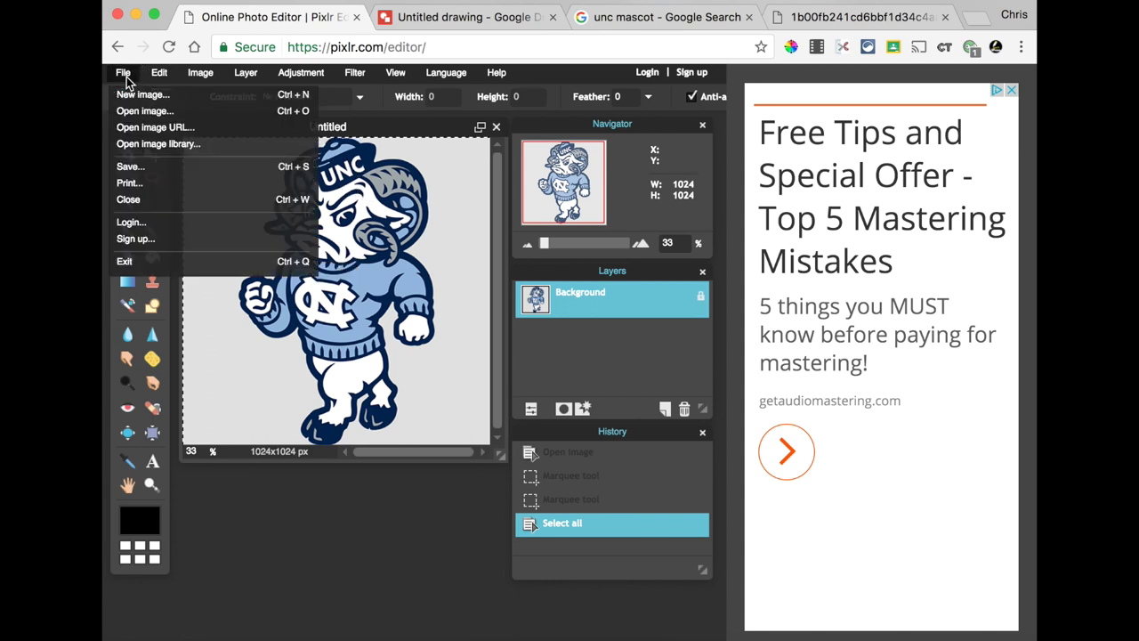
click(130, 95)
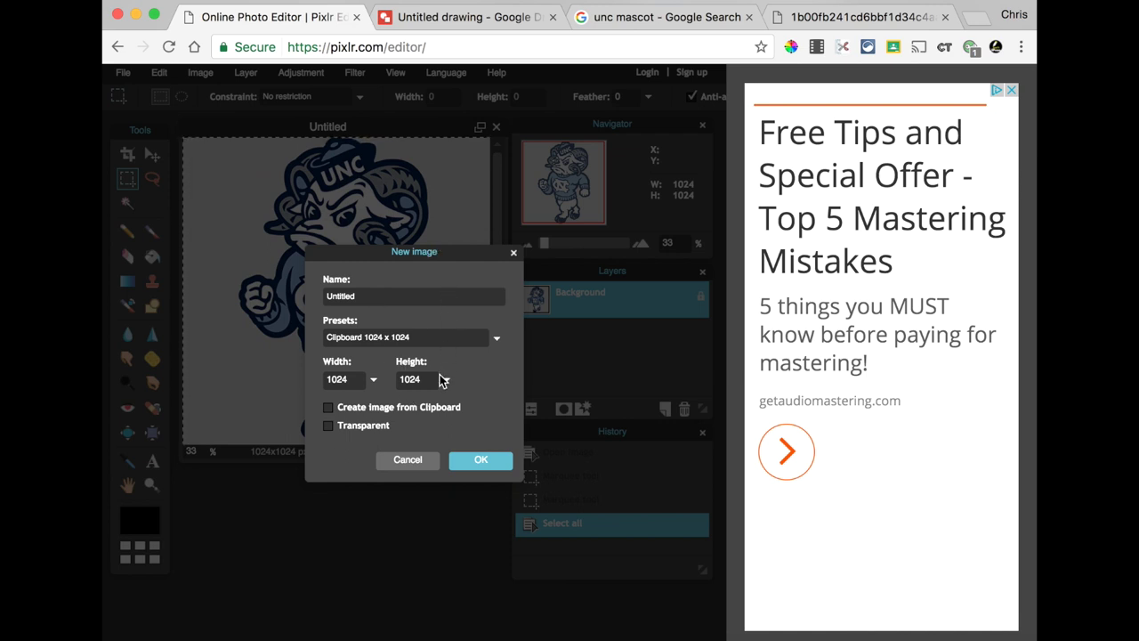
click(332, 427)
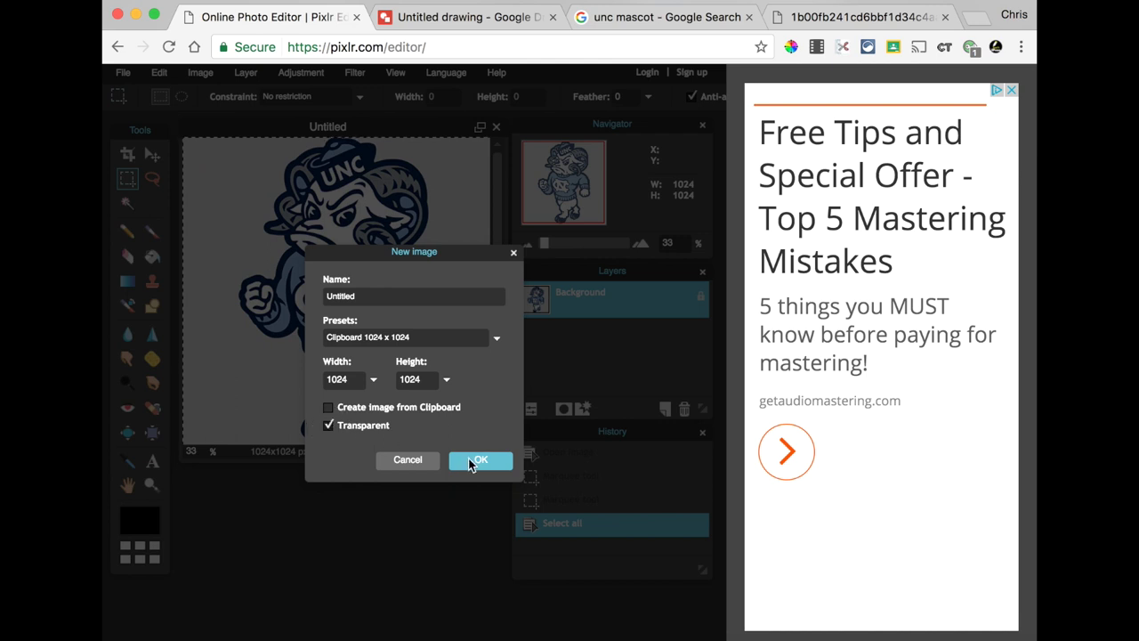
click(471, 463)
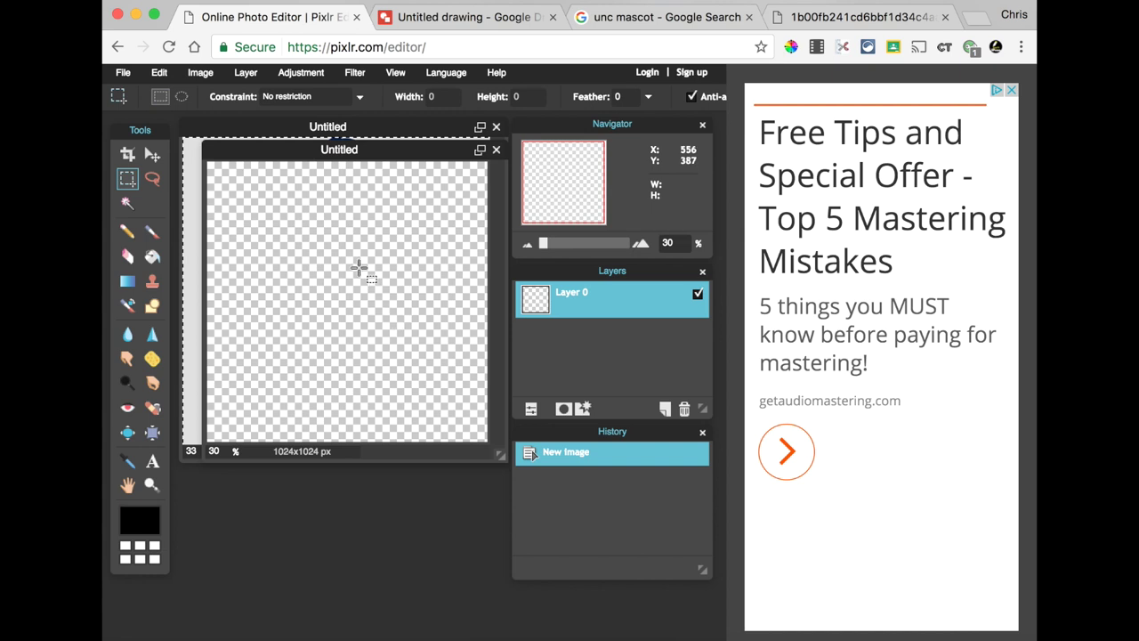
Paste the mascot as Layer 1, test-clear a grey rectangle, then undo and deselect
click(160, 75)
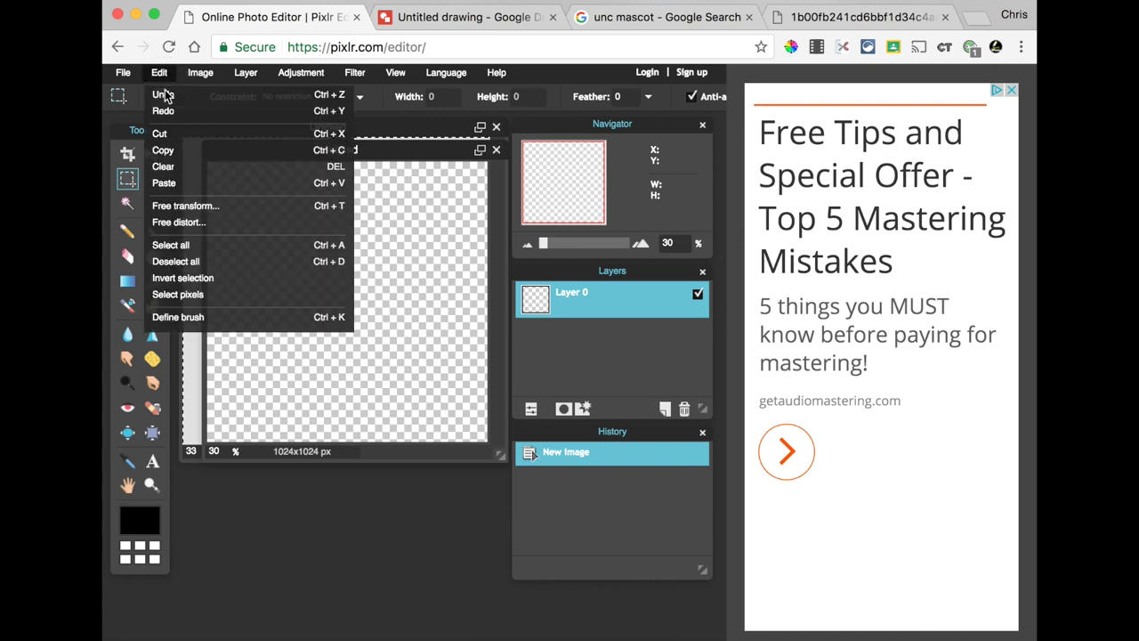
click(167, 183)
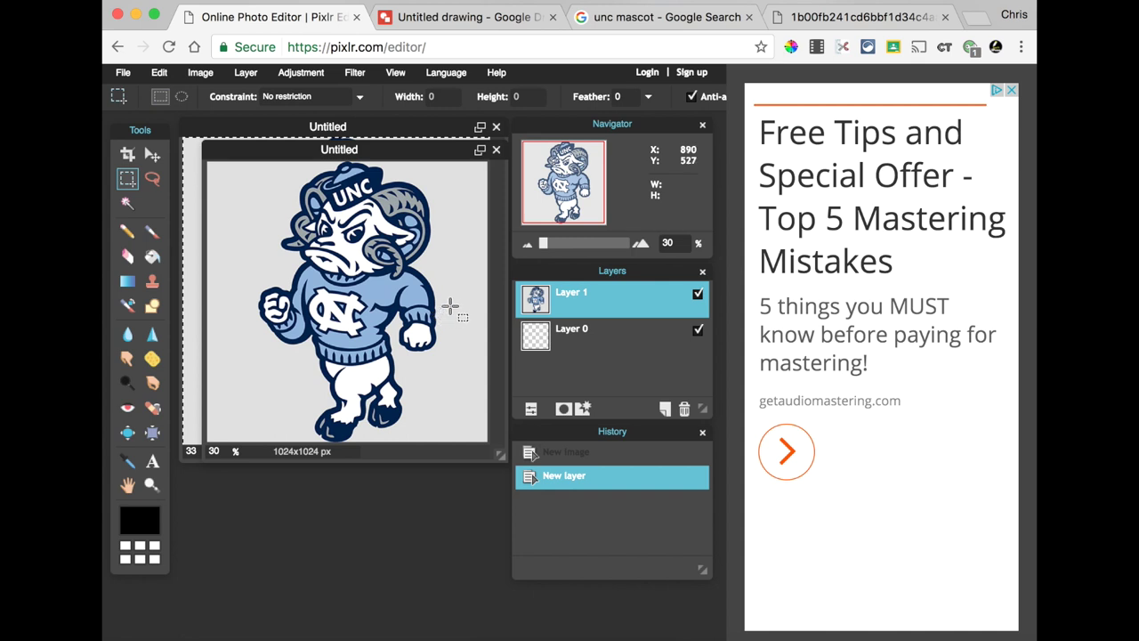
drag(219, 201, 264, 258)
key(Delete)
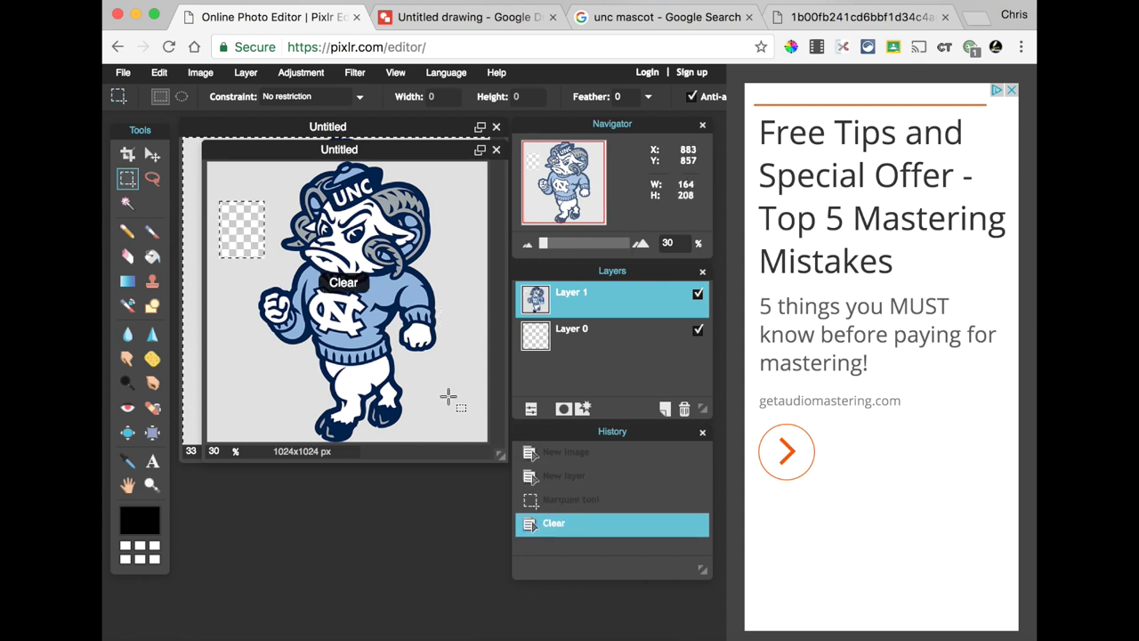
key(ctrl+z)
key(ctrl+d)
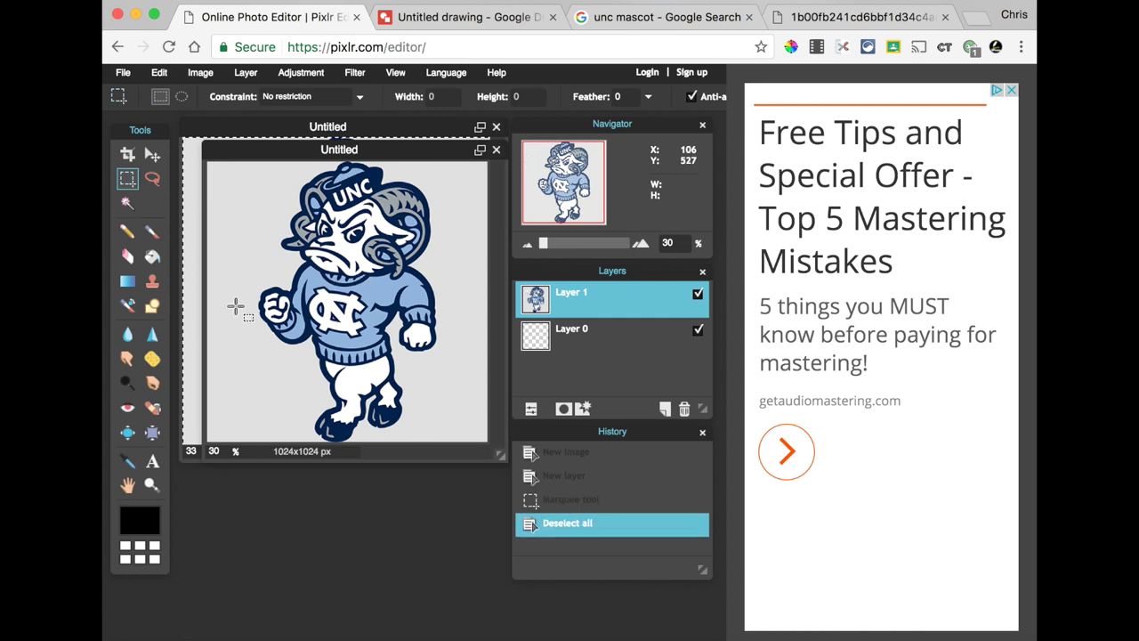
click(127, 256)
mouse_move(217, 334)
mouse_down()
mouse_move(241, 371)
mouse_move(251, 329)
mouse_move(267, 320)
mouse_up()
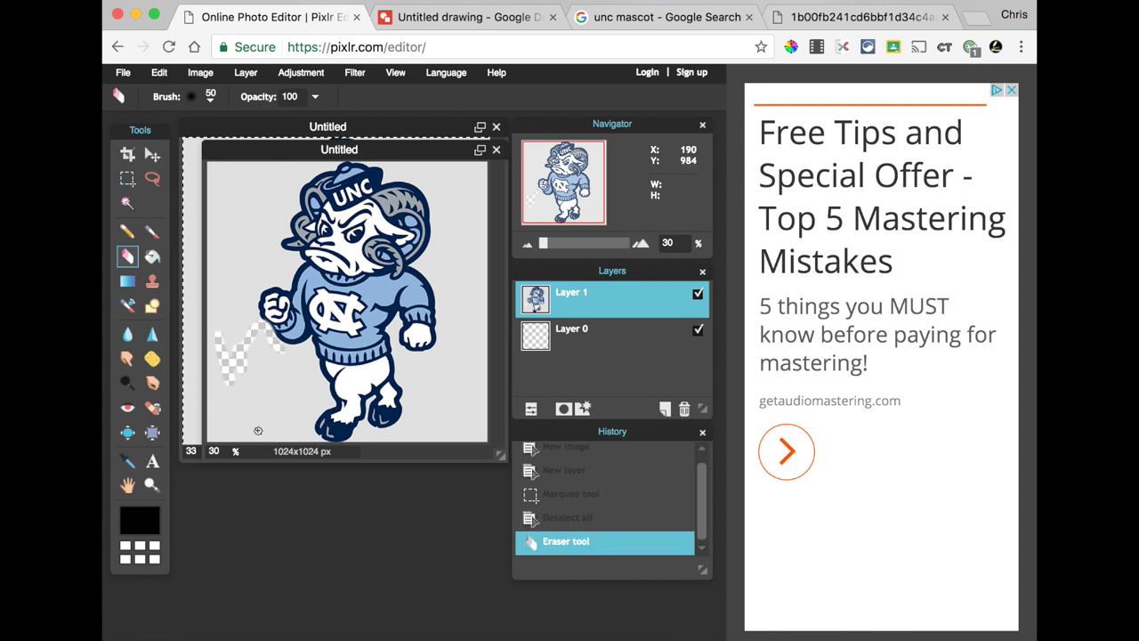
key(ctrl+z)
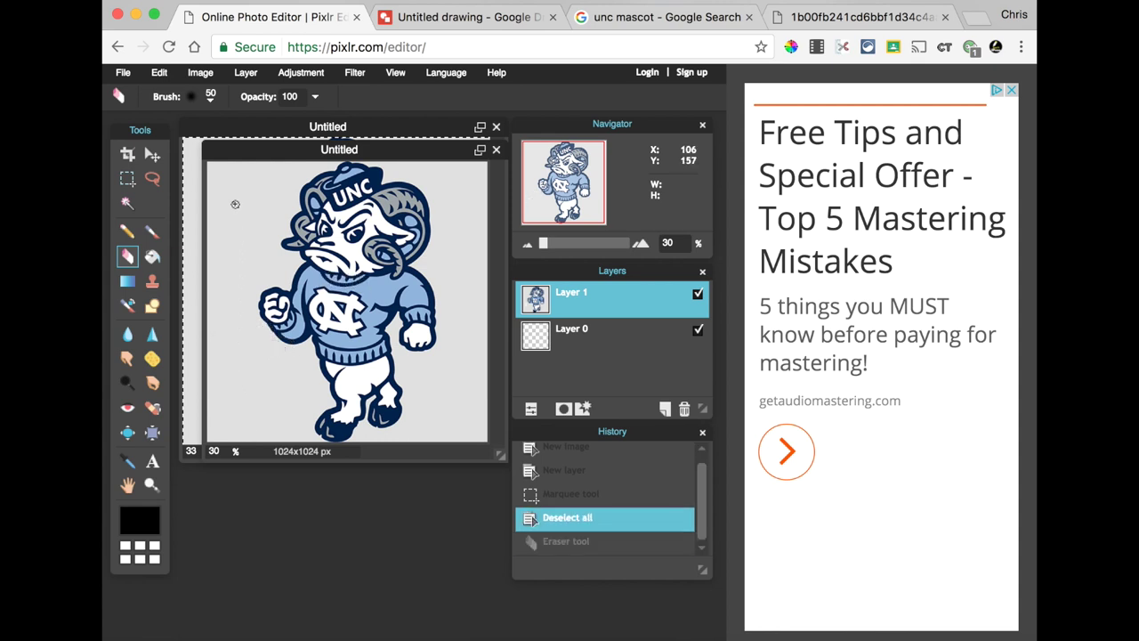
click(129, 205)
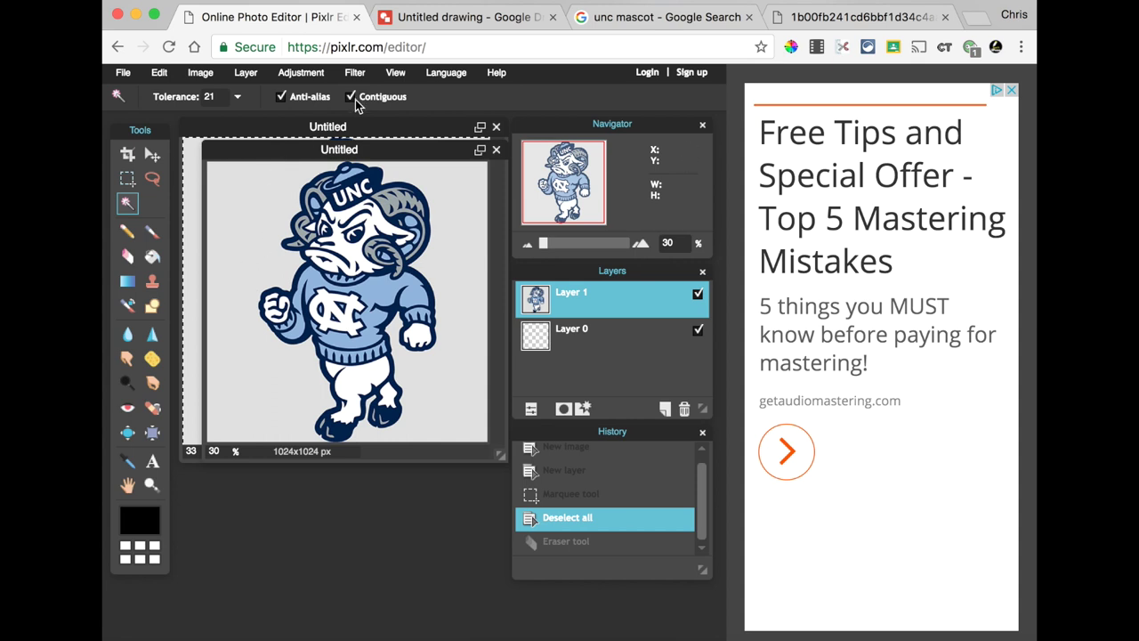
Magic-wand the grey background areas around the ram and delete them to transparency
click(253, 196)
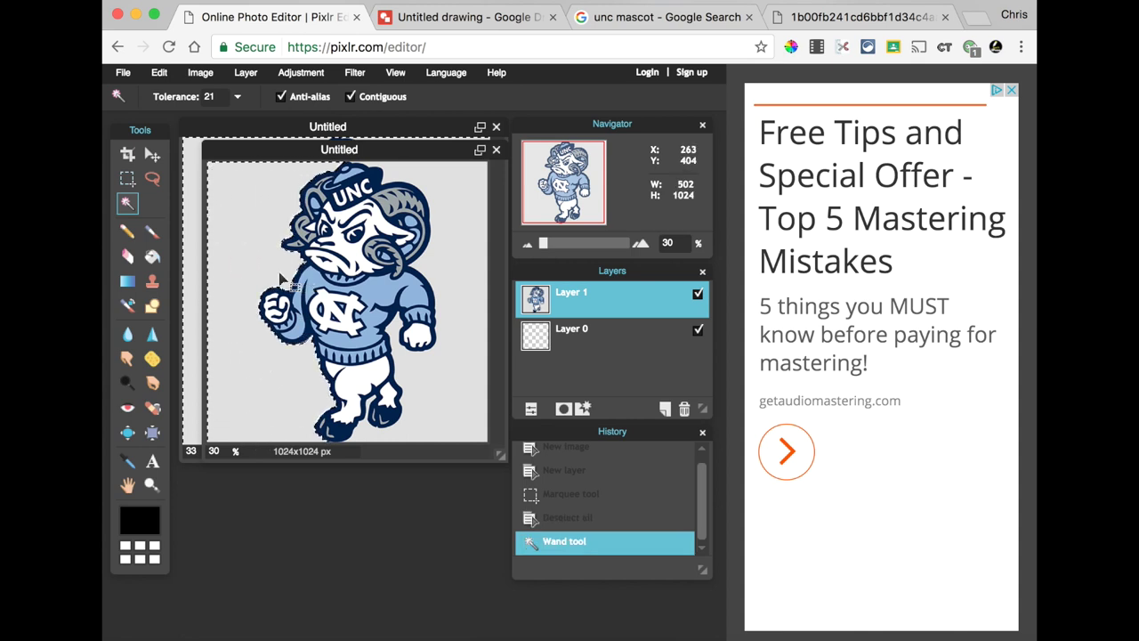
key(Delete)
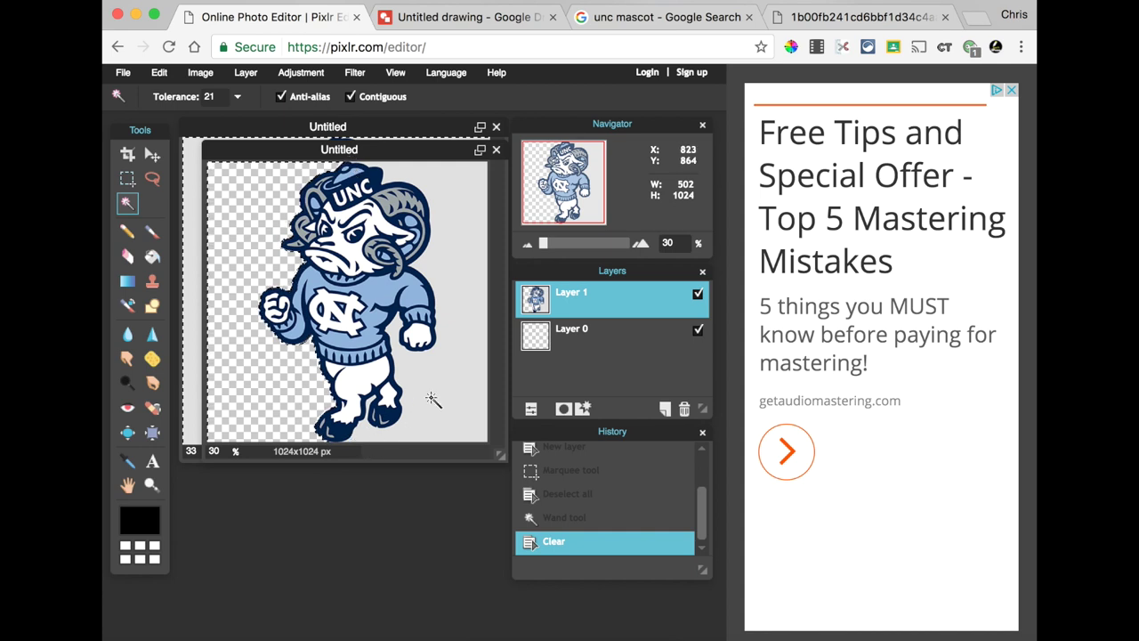
click(465, 279)
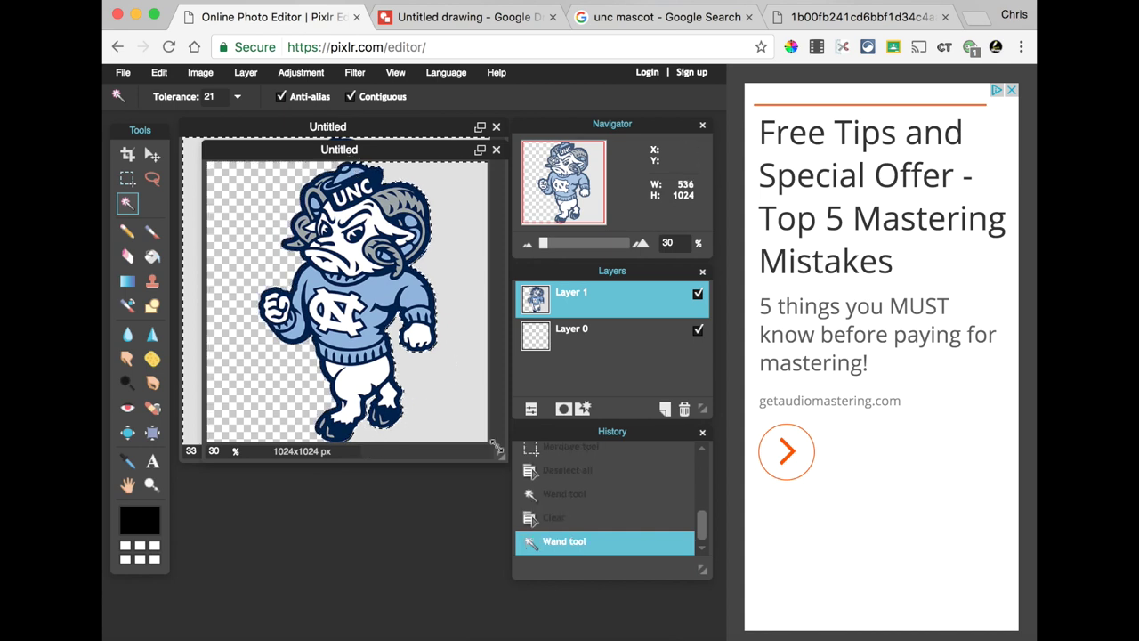
key(Delete)
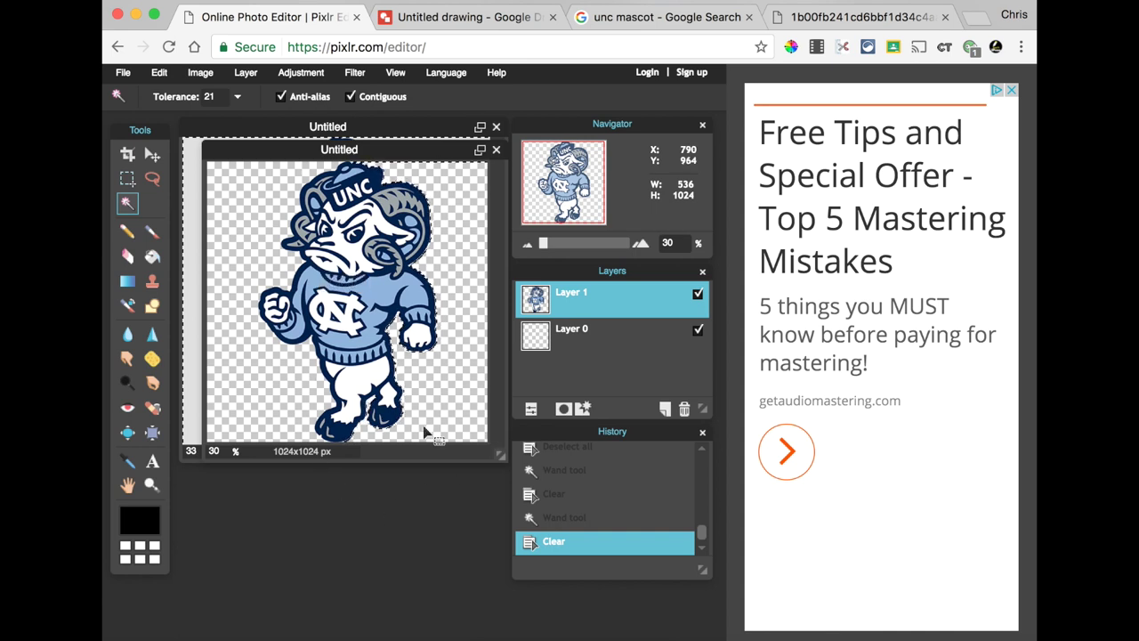
Save the image to the Desktop as 'Ram' in transparent PNG format
click(125, 75)
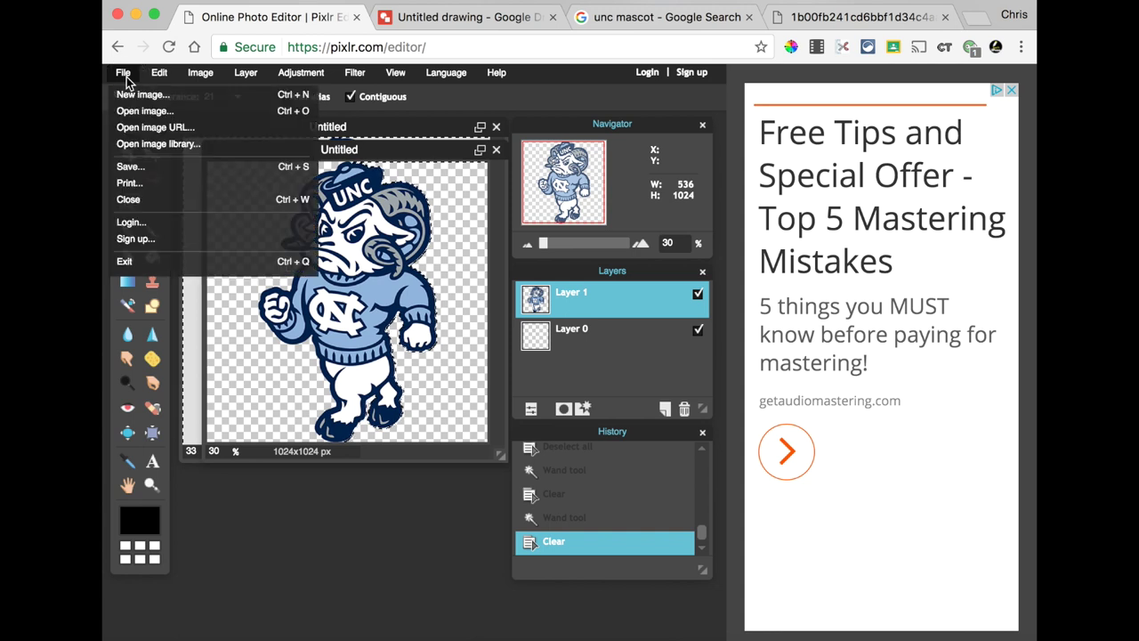
click(152, 166)
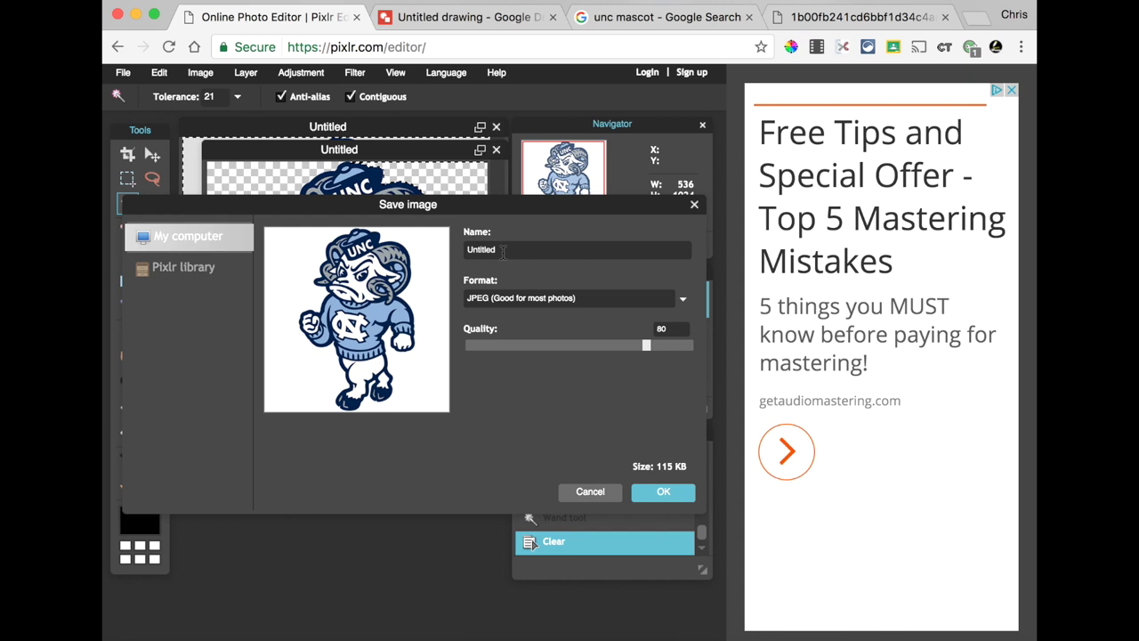
double_click(498, 250)
key(BackSpace)
click(481, 299)
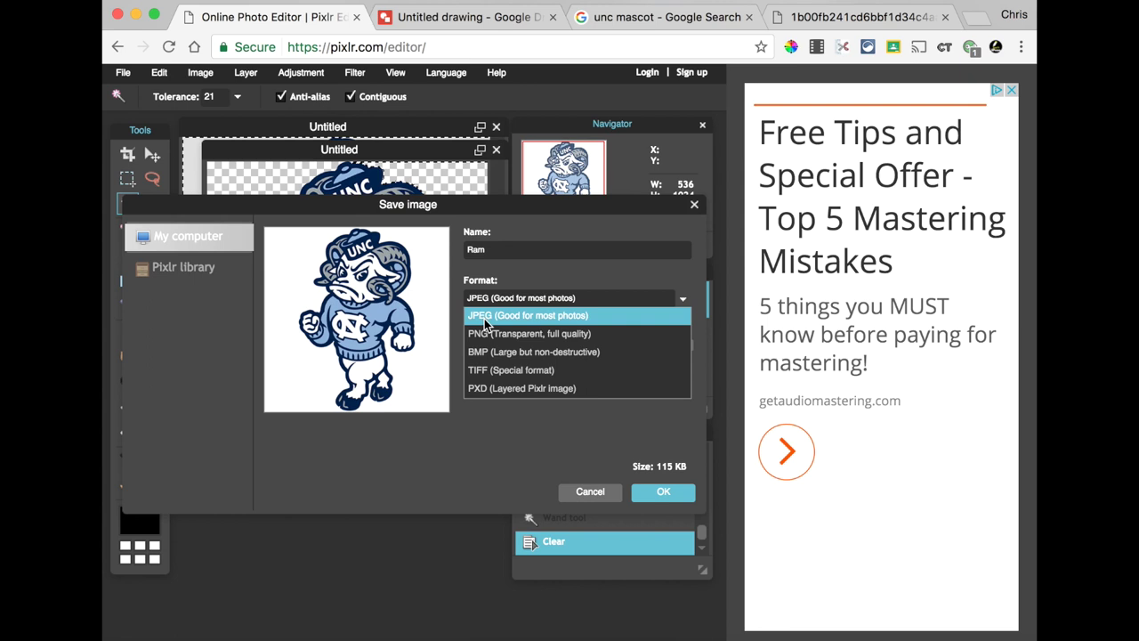
click(522, 342)
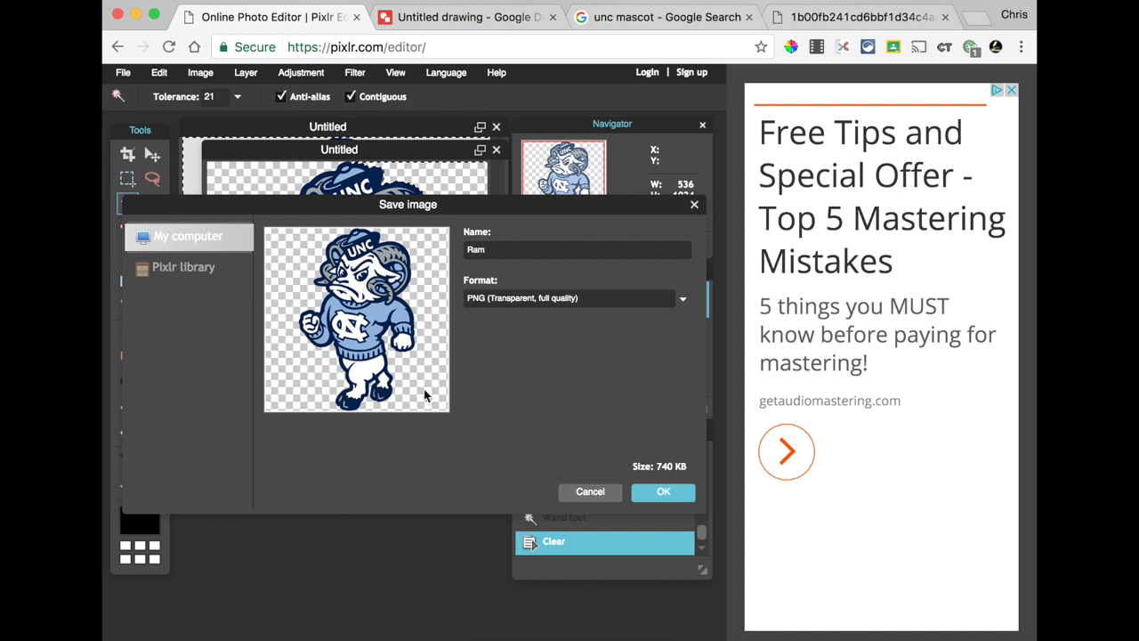
click(663, 492)
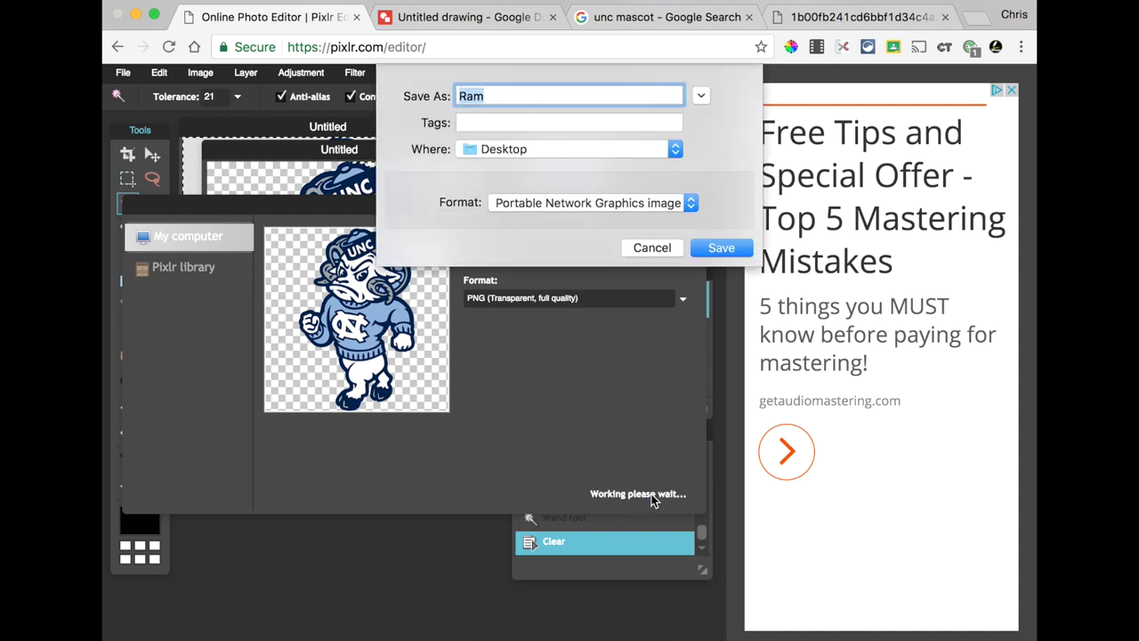
click(719, 248)
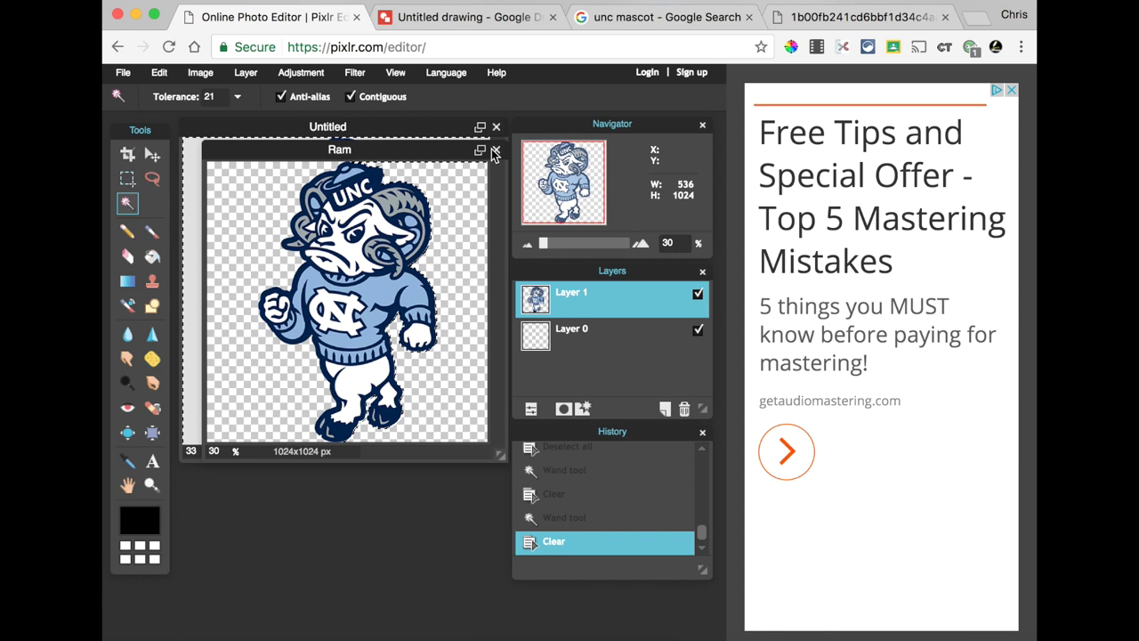
Delete both old ram images from the Google Drawings canvas
click(459, 17)
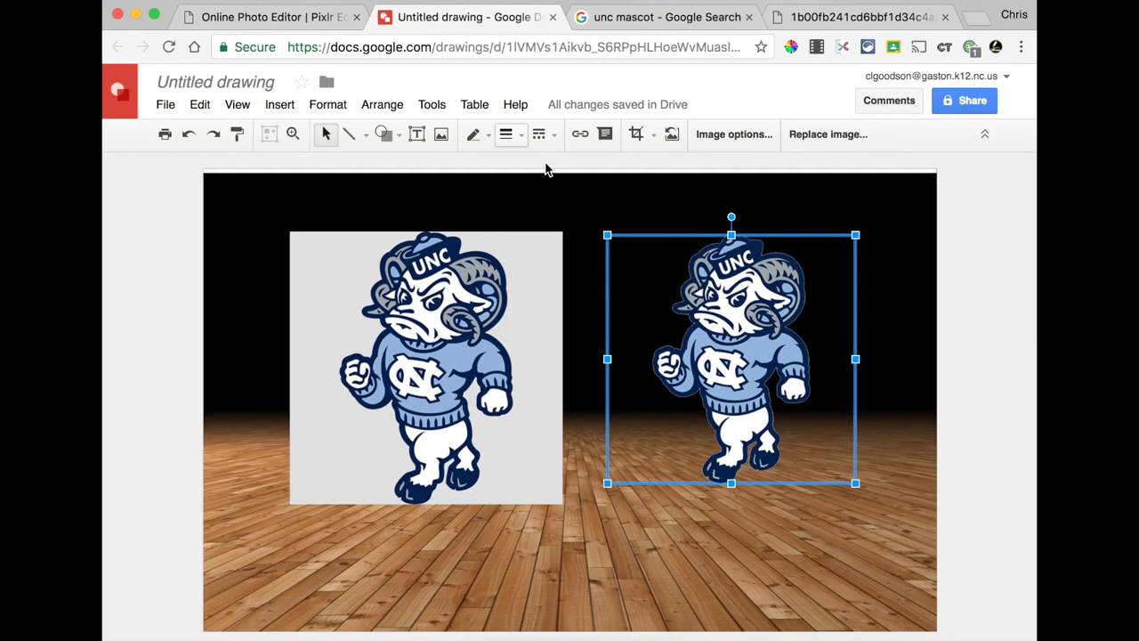
key(Delete)
click(481, 355)
key(Delete)
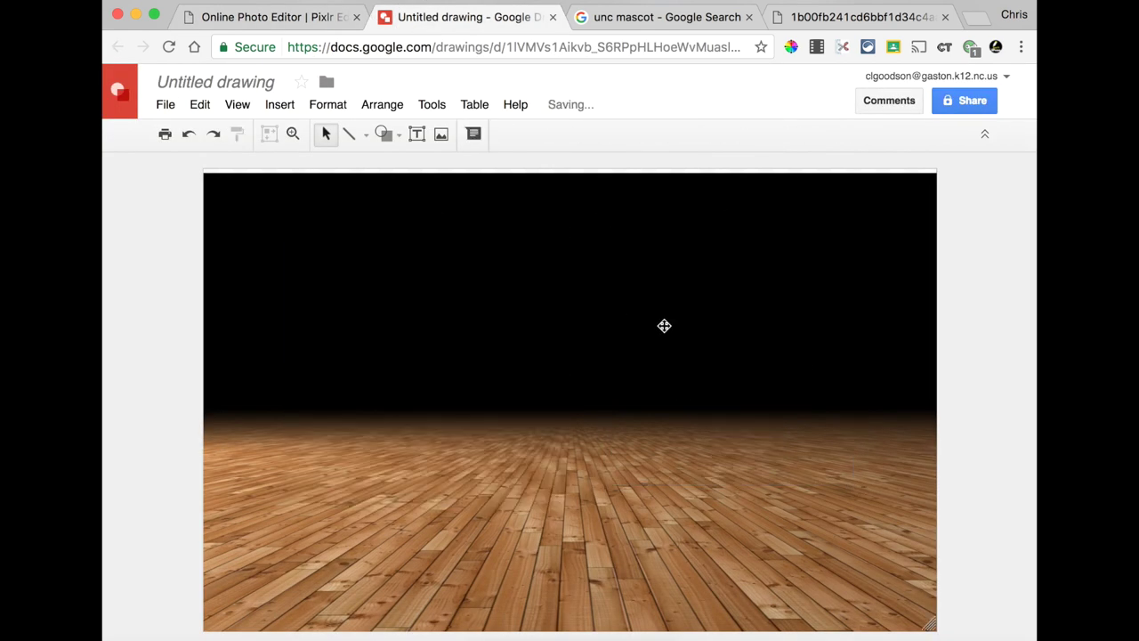
Insert the transparent ram.png image uploaded from the computer
click(297, 107)
click(297, 158)
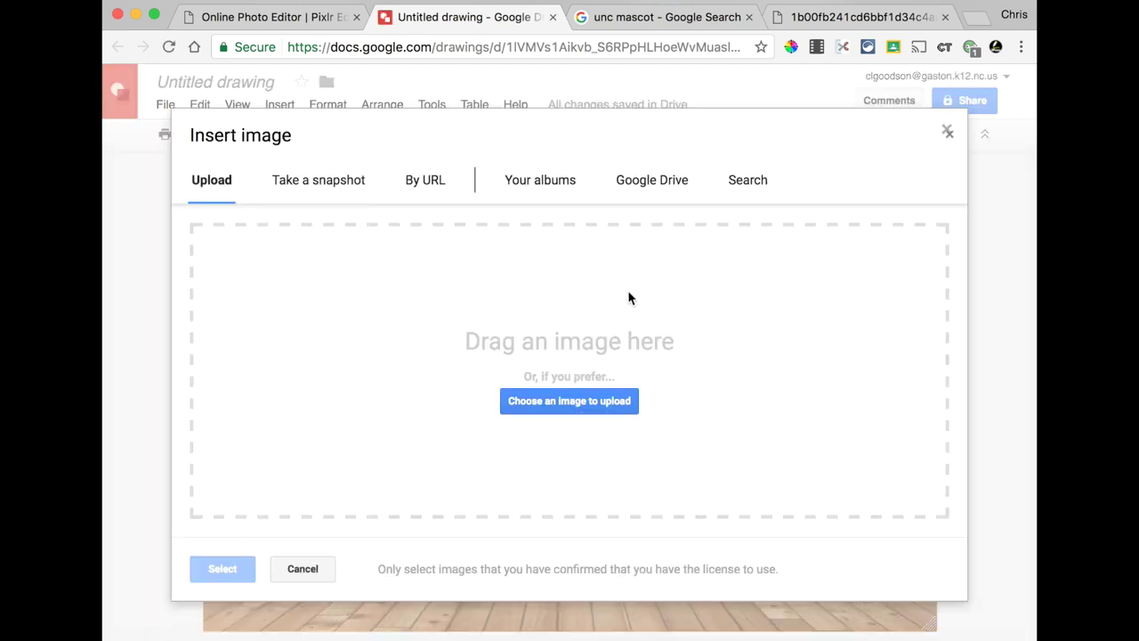
click(603, 405)
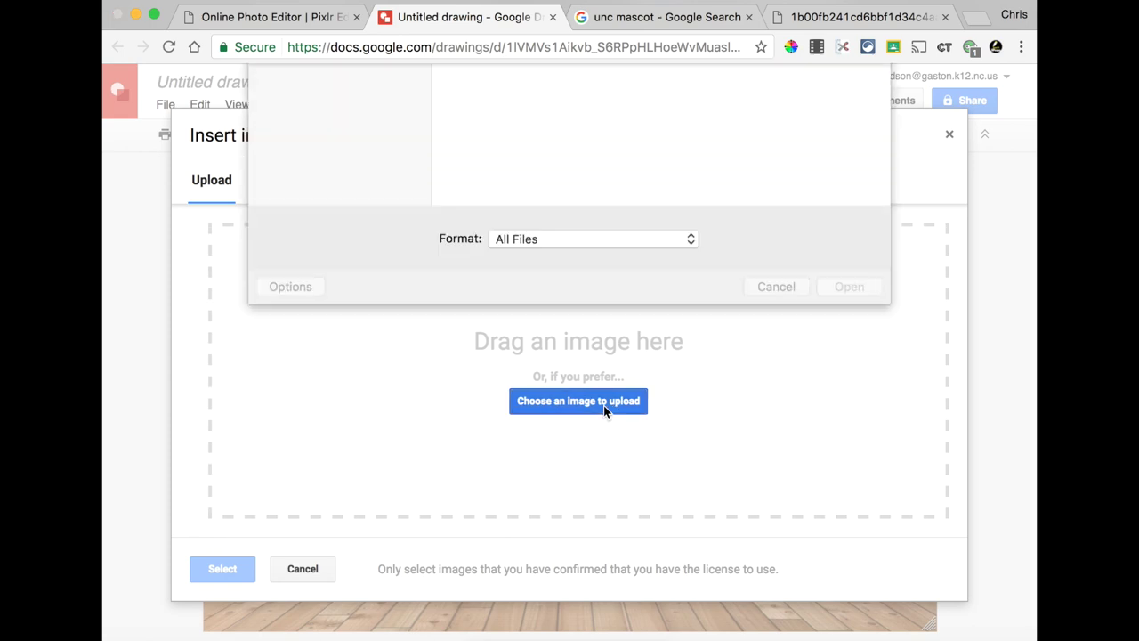
click(817, 82)
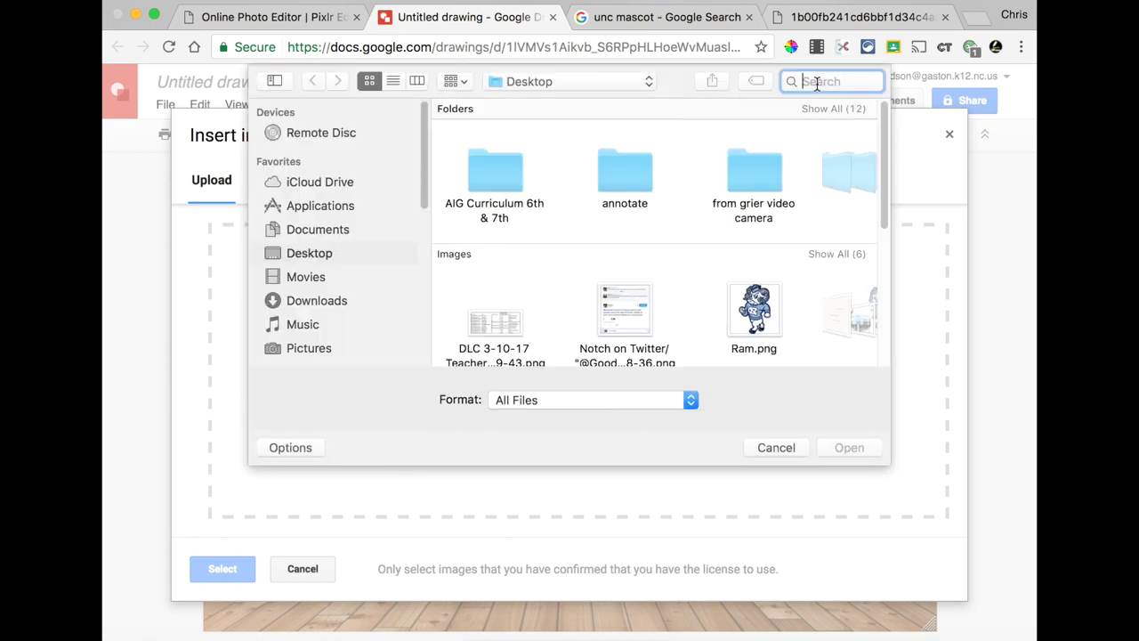
text(ram)
key(Return)
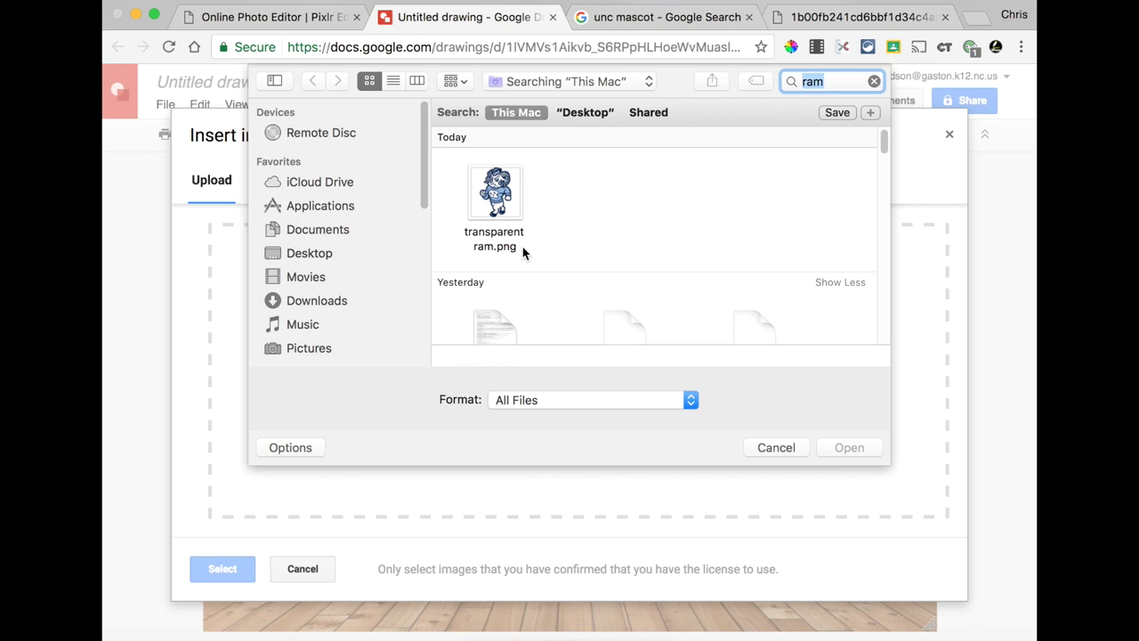
double_click(488, 208)
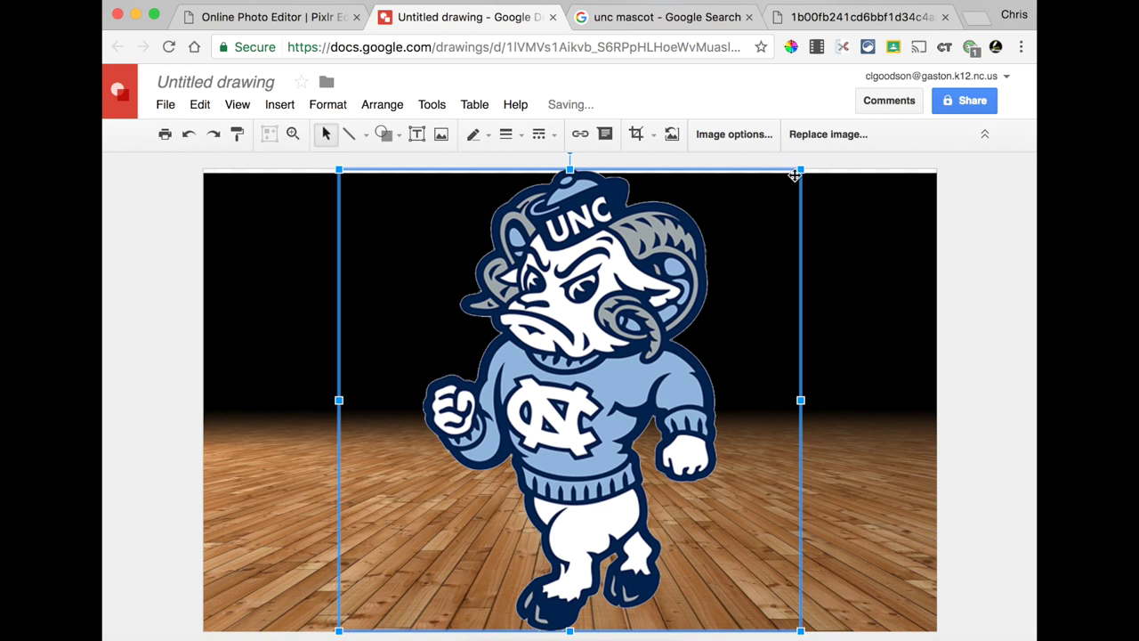
Shrink the ram and centre it on the basketball court
drag(801, 170, 624, 340)
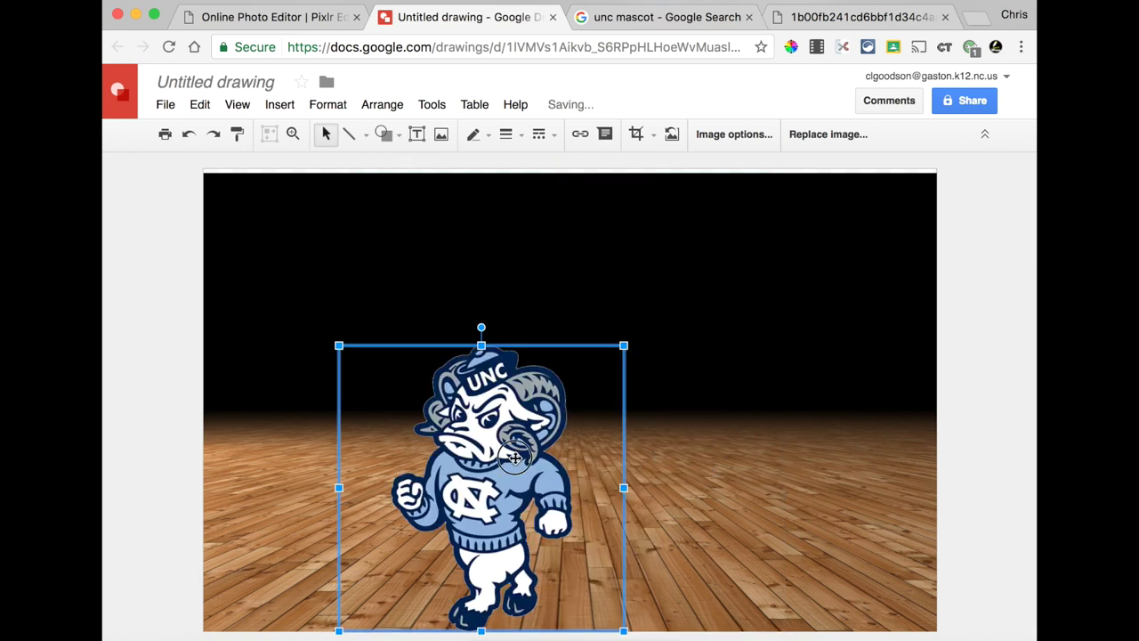
drag(514, 458, 580, 379)
click(882, 452)
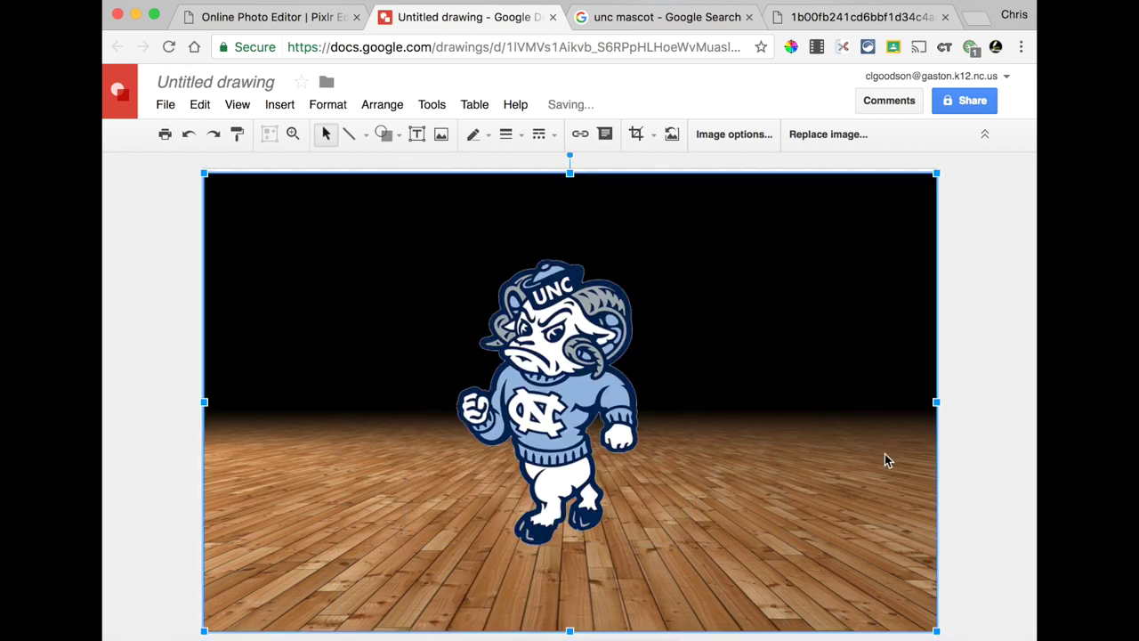